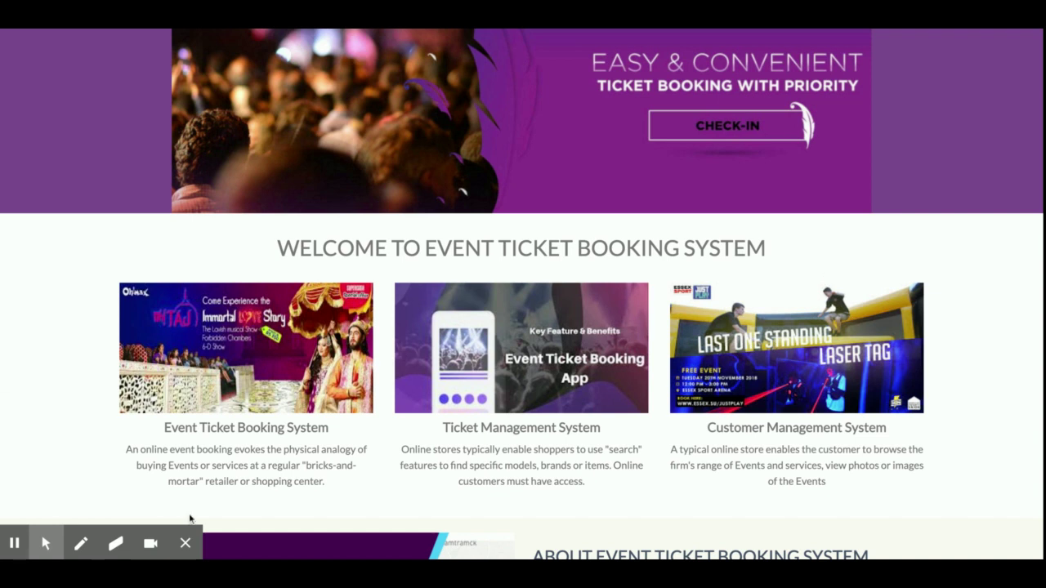
Browse the home page, then go to the About page with its EventCal description
{"action": "left_click", "coordinate": [186, 542]}
{"action": "scroll", "coordinate": [342, 393], "scroll_direction": "up", "scroll_amount": 2}
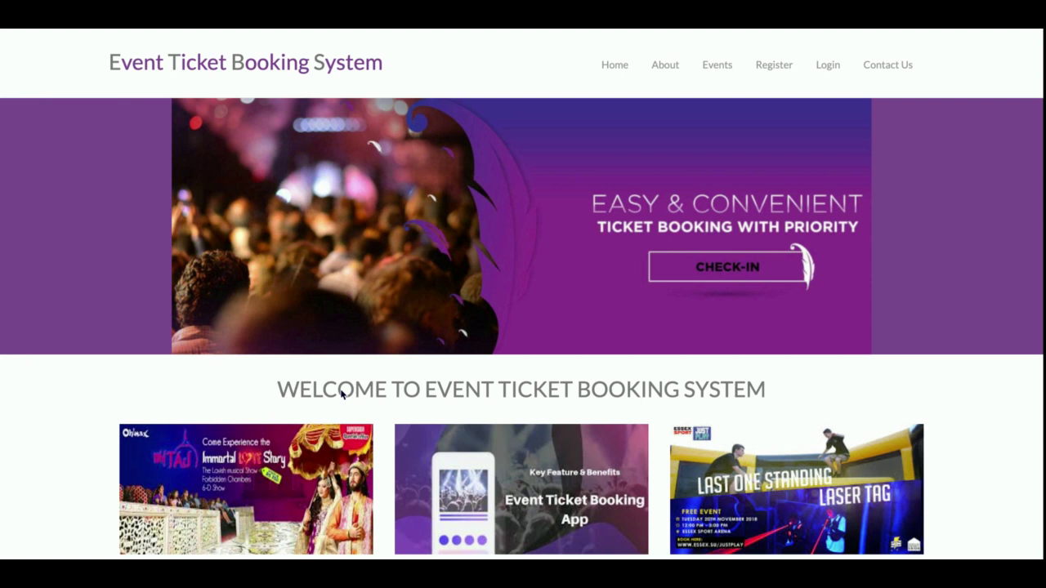
{"action": "scroll", "coordinate": [342, 393], "scroll_direction": "down", "scroll_amount": 8}
{"action": "scroll", "coordinate": [342, 390], "scroll_direction": "up", "scroll_amount": 3}
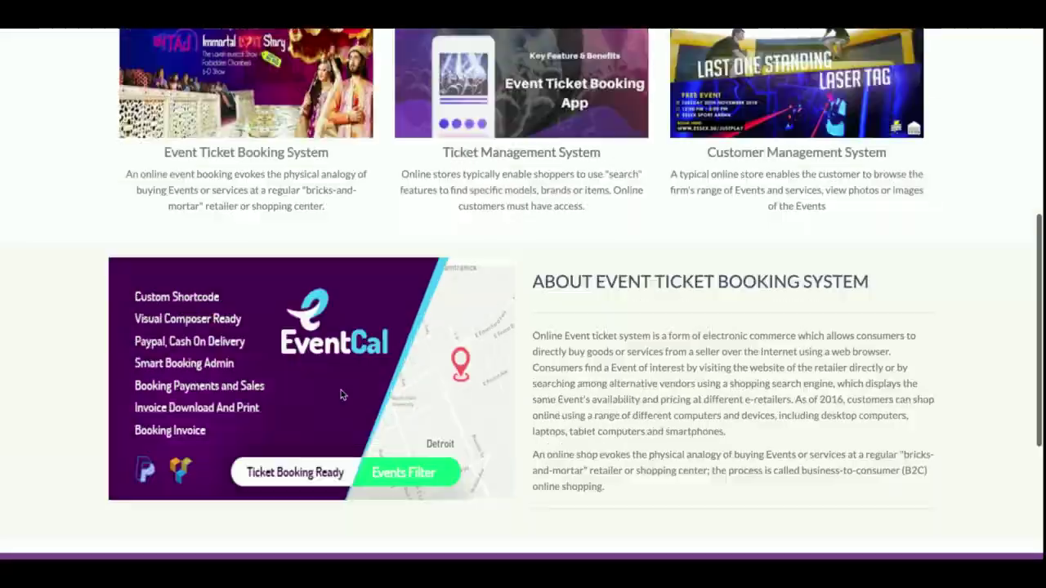
{"action": "scroll", "coordinate": [340, 390], "scroll_direction": "up", "scroll_amount": 5}
{"action": "scroll", "coordinate": [340, 389], "scroll_direction": "down", "scroll_amount": 8}
{"action": "scroll", "coordinate": [340, 389], "scroll_direction": "up", "scroll_amount": 8}
{"action": "scroll", "coordinate": [341, 389], "scroll_direction": "down", "scroll_amount": 4}
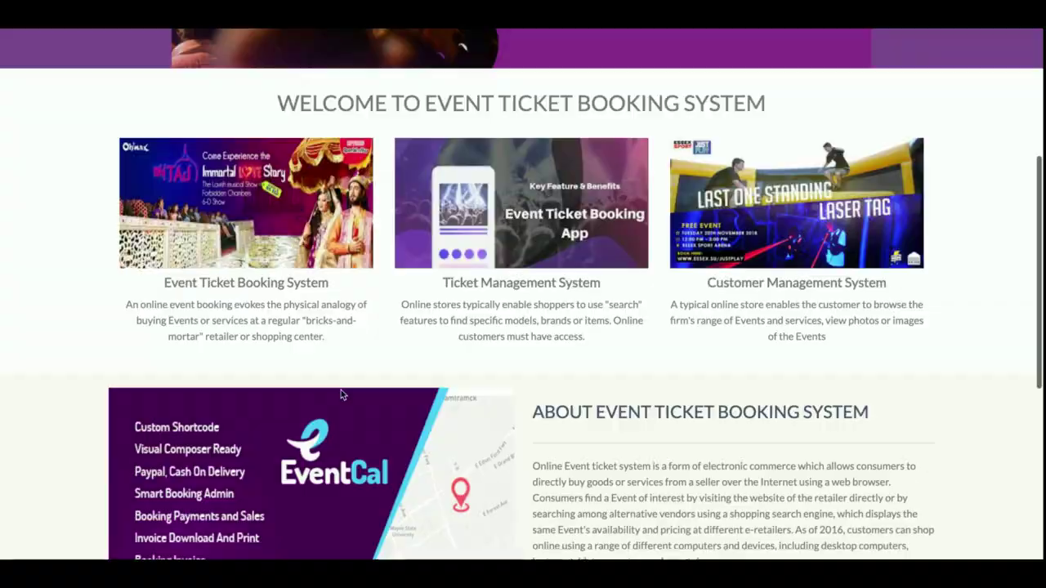
{"action": "scroll", "coordinate": [341, 390], "scroll_direction": "up", "scroll_amount": 5}
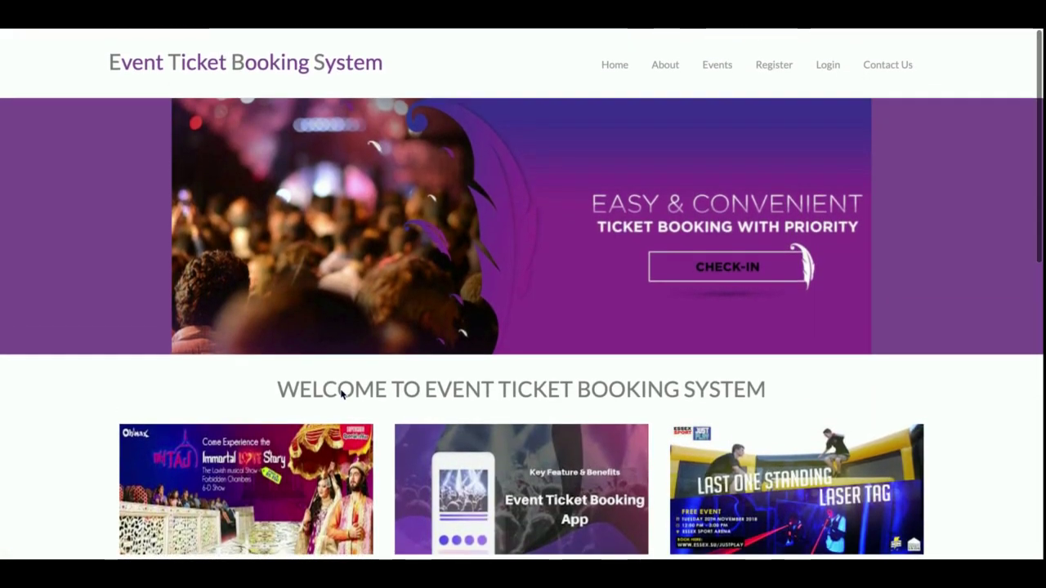
{"action": "left_click", "coordinate": [663, 77]}
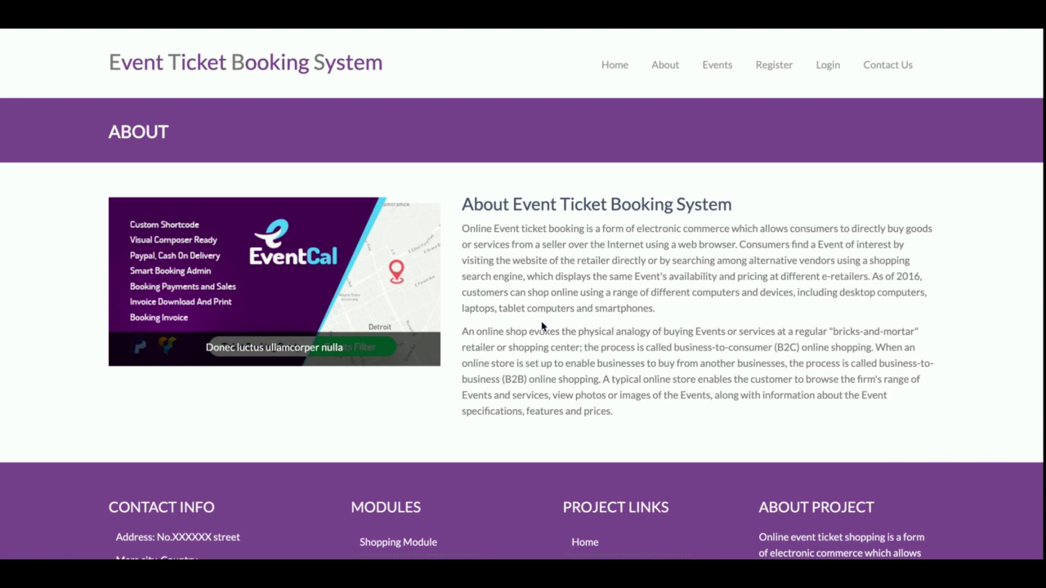
Go to Events and scroll through the Events Details cards and their ticket prices
{"action": "left_click", "coordinate": [716, 66]}
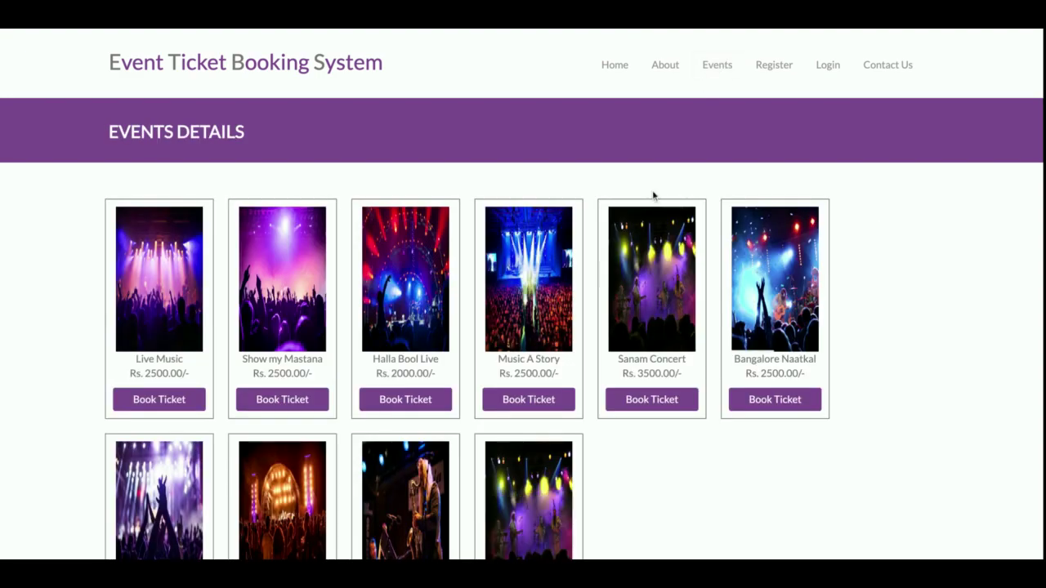
{"action": "scroll", "coordinate": [677, 449], "scroll_direction": "down", "scroll_amount": 10}
{"action": "scroll", "coordinate": [677, 449], "scroll_direction": "up", "scroll_amount": 10}
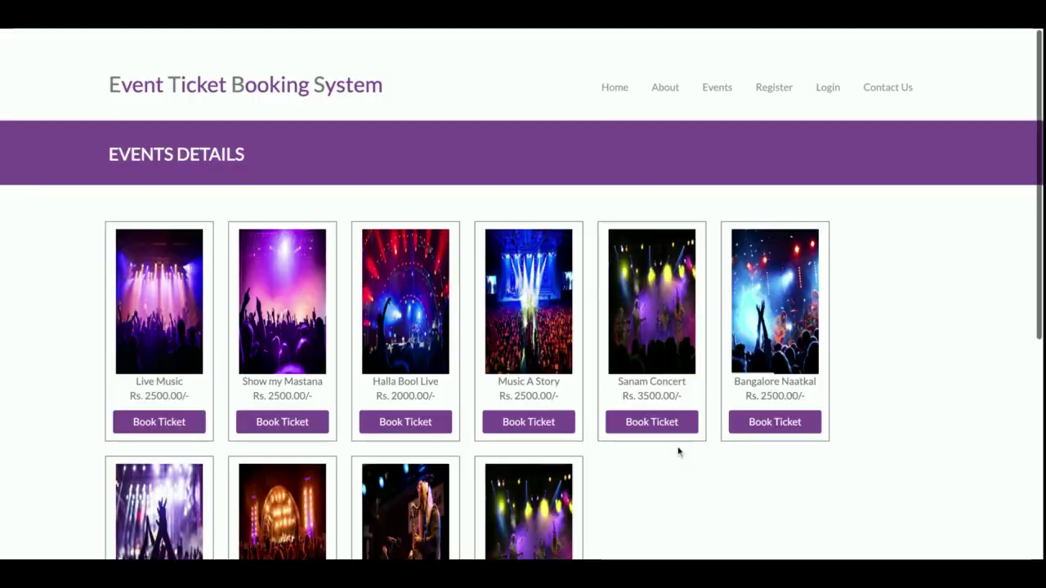
{"action": "scroll", "coordinate": [677, 451], "scroll_direction": "down", "scroll_amount": 5}
{"action": "scroll", "coordinate": [678, 451], "scroll_direction": "up", "scroll_amount": 5}
{"action": "scroll", "coordinate": [677, 451], "scroll_direction": "down", "scroll_amount": 1}
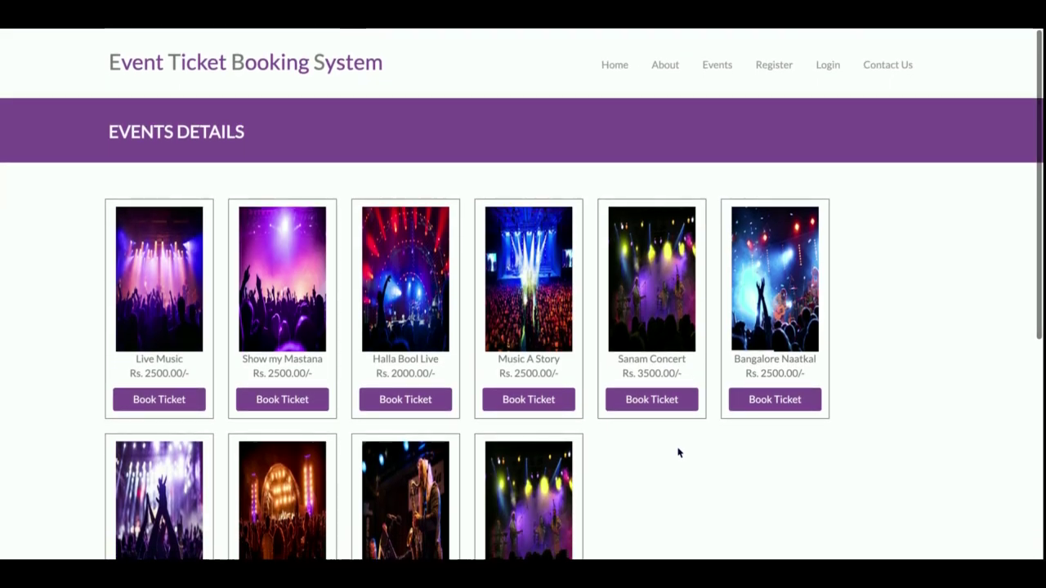
{"action": "scroll", "coordinate": [618, 412], "scroll_direction": "down", "scroll_amount": 2}
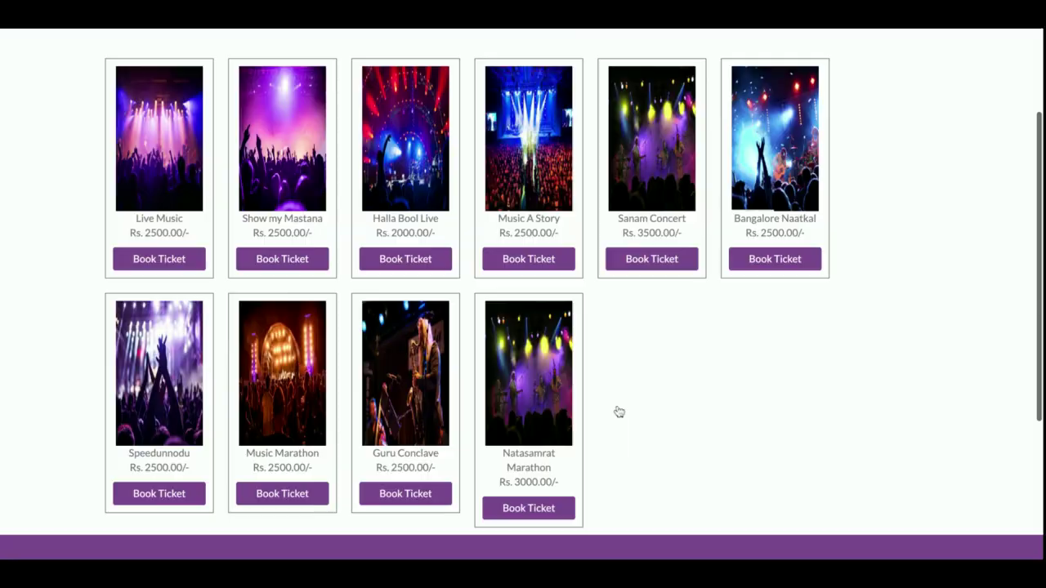
{"action": "scroll", "coordinate": [619, 412], "scroll_direction": "down", "scroll_amount": 3}
{"action": "scroll", "coordinate": [619, 412], "scroll_direction": "up", "scroll_amount": 5}
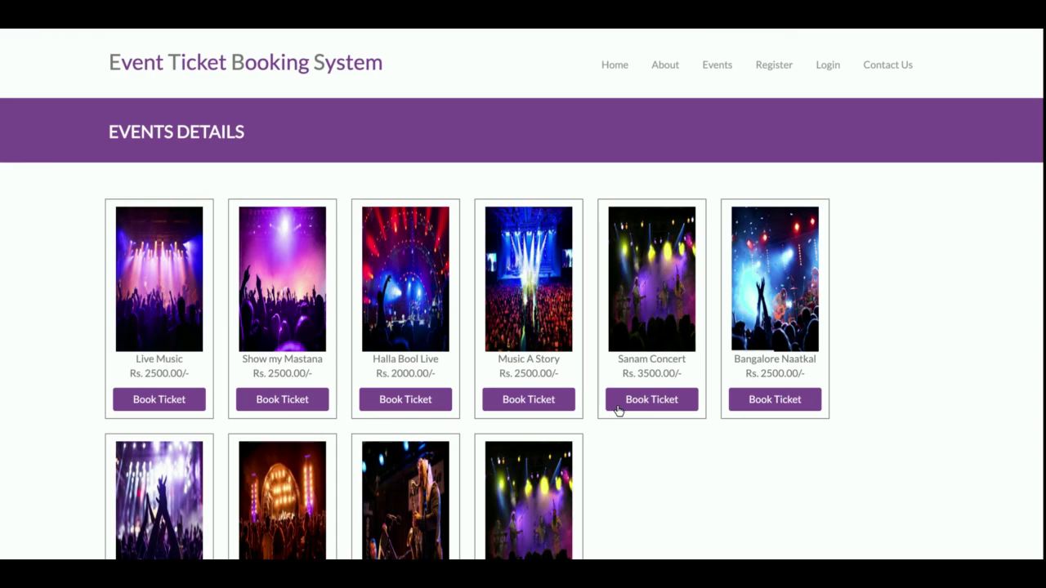
{"action": "scroll", "coordinate": [618, 408], "scroll_direction": "down", "scroll_amount": 5}
{"action": "scroll", "coordinate": [618, 392], "scroll_direction": "up", "scroll_amount": 5}
Try to book an event ticket, which leads to the Login page, and reload that page
{"action": "left_click", "coordinate": [158, 412]}
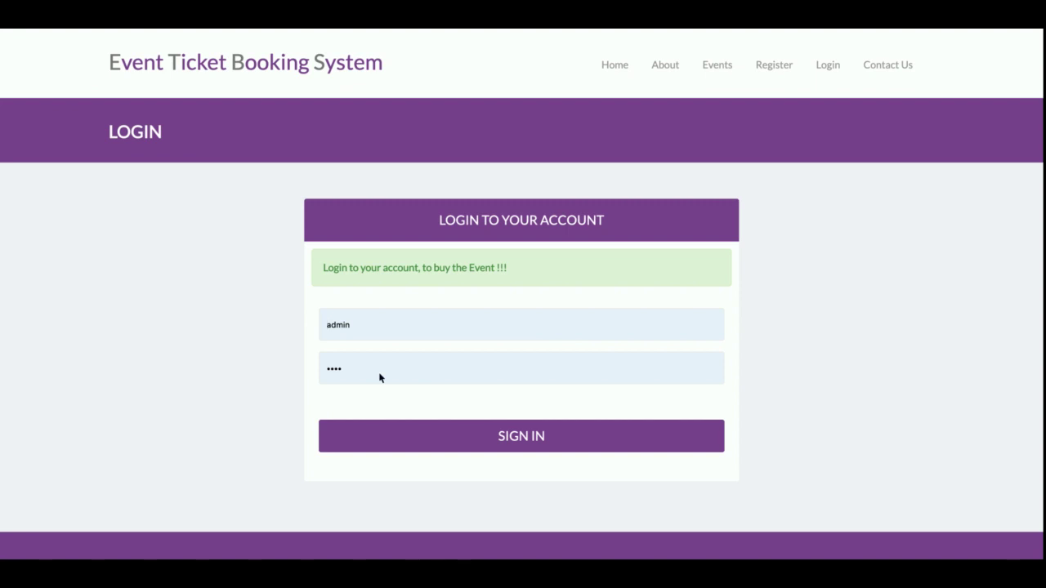
{"action": "left_click", "coordinate": [824, 78]}
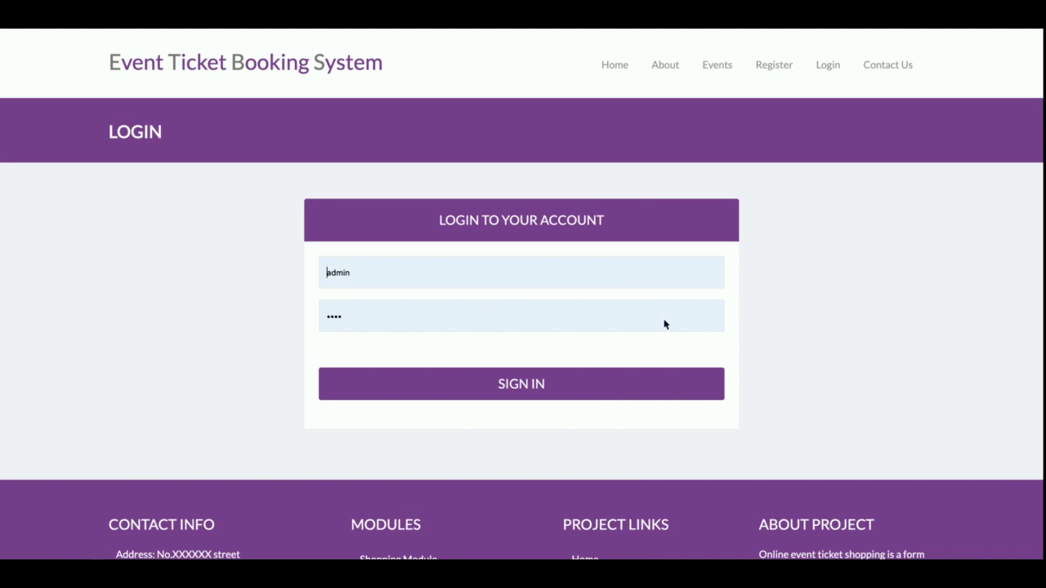
{"action": "left_click", "coordinate": [828, 65]}
Go to the Register page and scroll through the customer registration form
{"action": "left_click", "coordinate": [787, 71]}
{"action": "scroll", "coordinate": [815, 273], "scroll_direction": "down", "scroll_amount": 7}
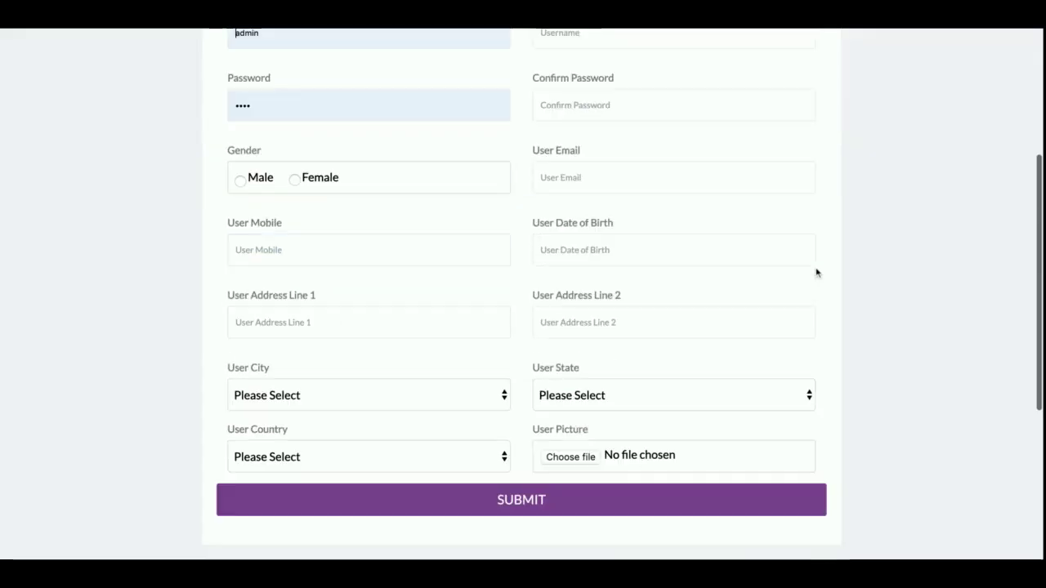
{"action": "scroll", "coordinate": [815, 273], "scroll_direction": "up", "scroll_amount": 7}
{"action": "scroll", "coordinate": [816, 273], "scroll_direction": "down", "scroll_amount": 7}
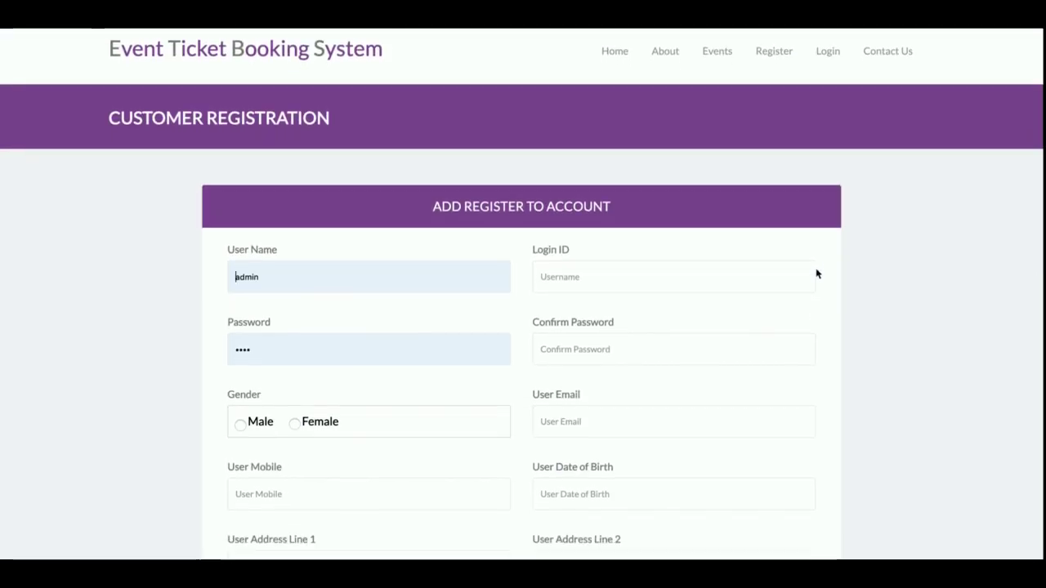
{"action": "scroll", "coordinate": [815, 263], "scroll_direction": "up", "scroll_amount": 7}
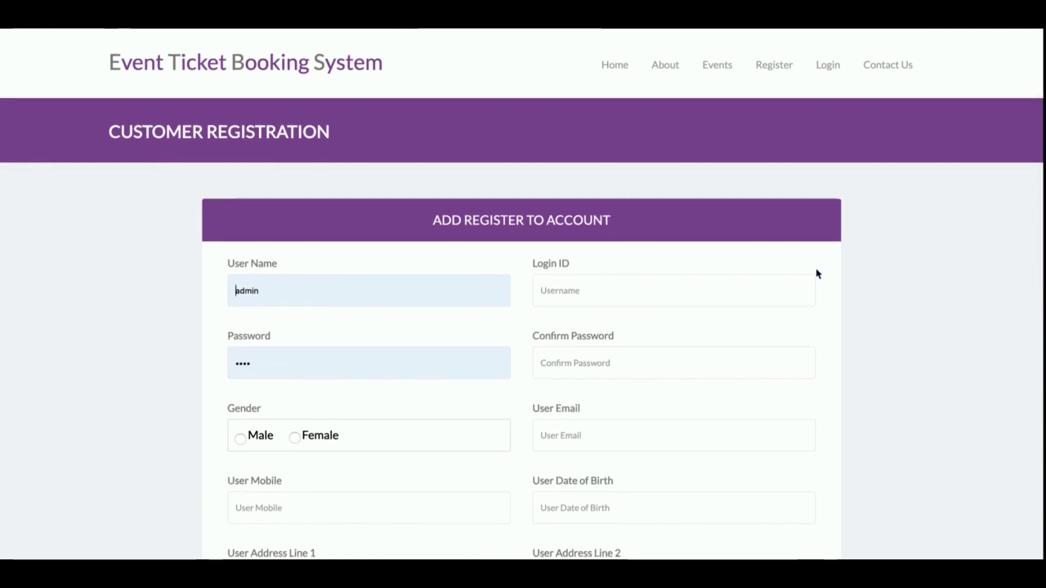
Go to Contact Us and scroll over the address, business hours and message form
{"action": "left_click", "coordinate": [880, 80]}
{"action": "scroll", "coordinate": [854, 221], "scroll_direction": "down", "scroll_amount": 3}
{"action": "scroll", "coordinate": [854, 222], "scroll_direction": "up", "scroll_amount": 3}
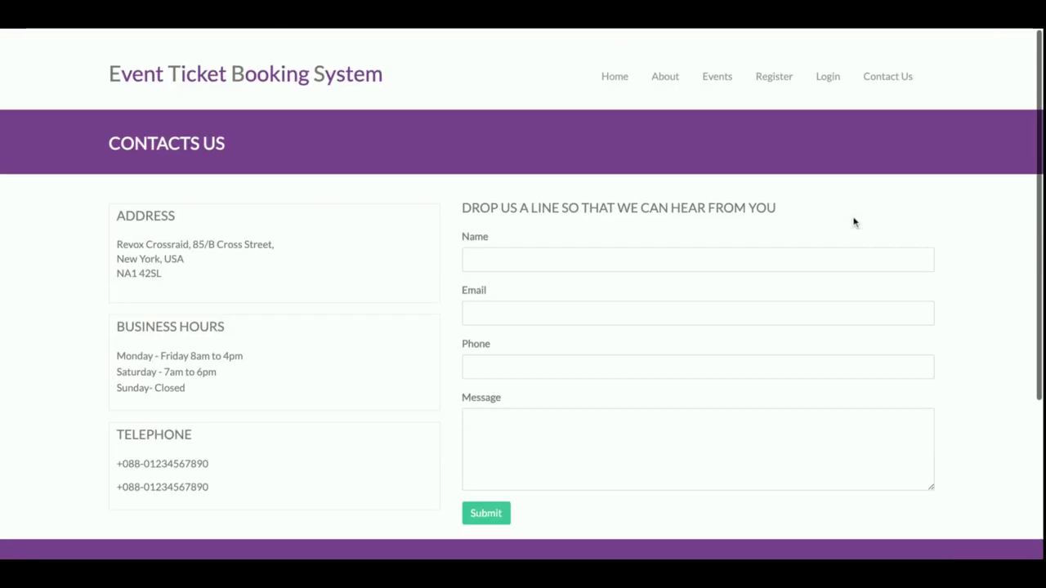
{"action": "scroll", "coordinate": [854, 221], "scroll_direction": "down", "scroll_amount": 1}
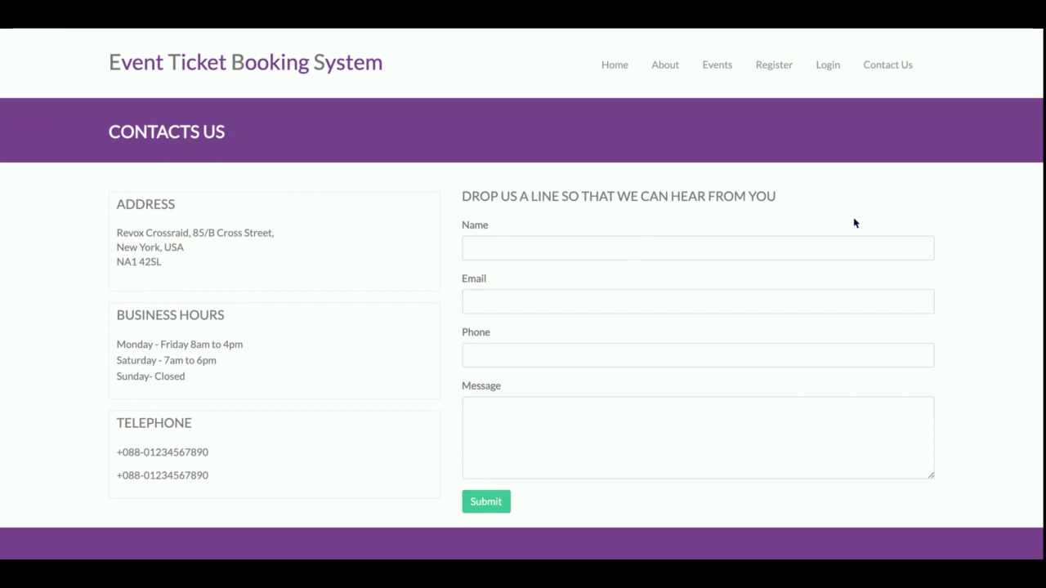
{"action": "scroll", "coordinate": [855, 222], "scroll_direction": "down", "scroll_amount": 3}
{"action": "scroll", "coordinate": [855, 221], "scroll_direction": "up", "scroll_amount": 3}
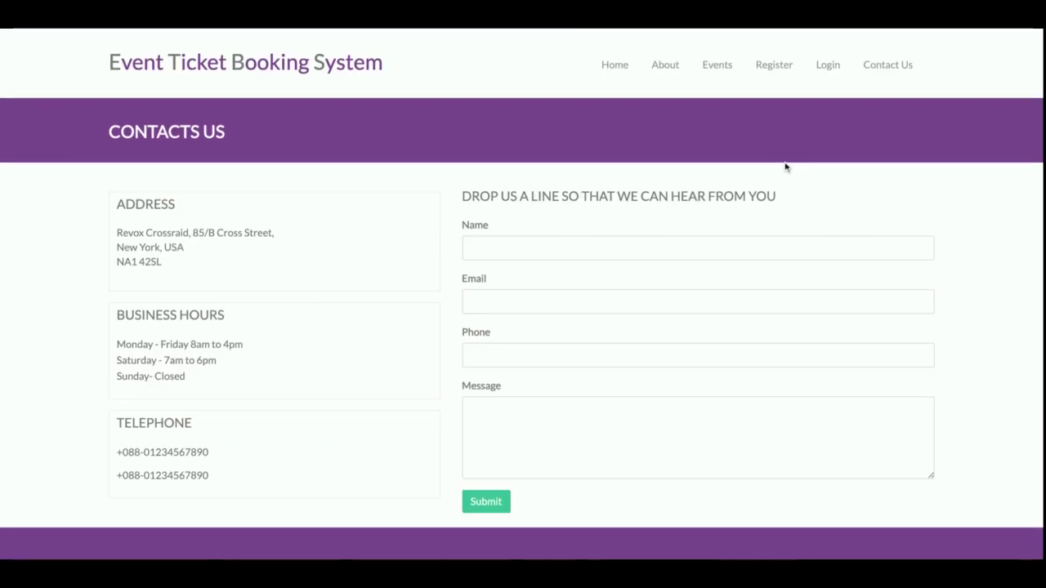
Sign in to the customer account using the suggested saved login
{"action": "left_click", "coordinate": [830, 68]}
{"action": "double_click", "coordinate": [450, 283]}
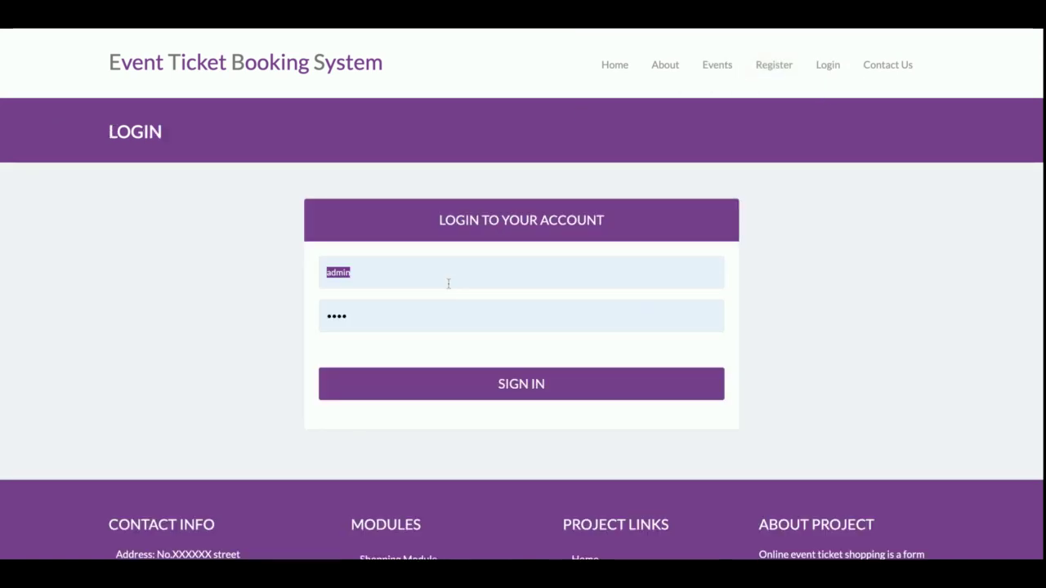
{"action": "type", "text": "c"}
{"action": "key", "text": "Down"}
{"action": "key", "text": "Return"}
{"action": "key", "text": "Return"}
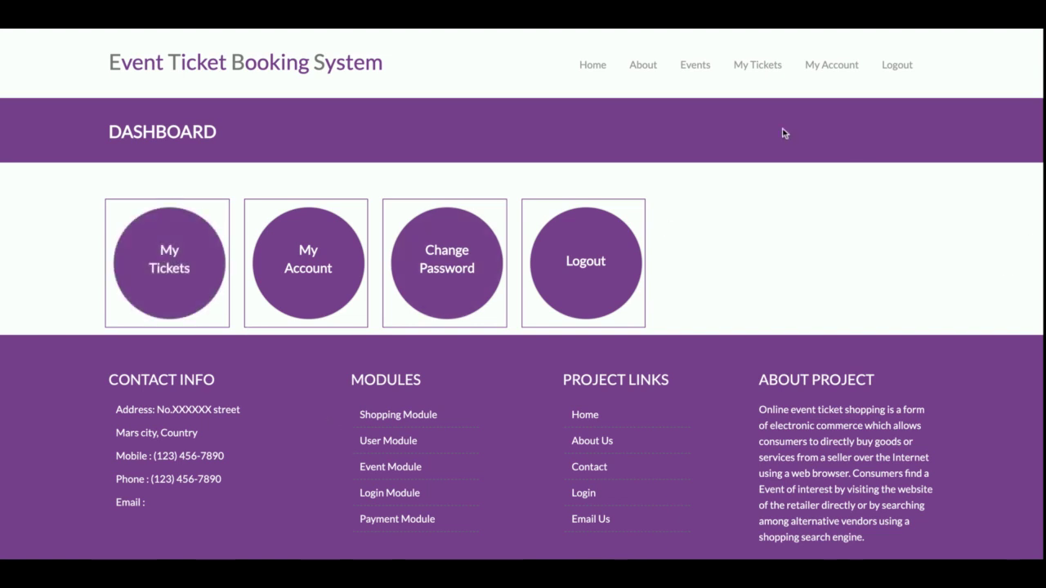
In My Tickets, view the receipts for rows 2 and 4, ending on 4 Halla Bool Live tickets totalling 800.00
{"action": "left_click", "coordinate": [167, 273]}
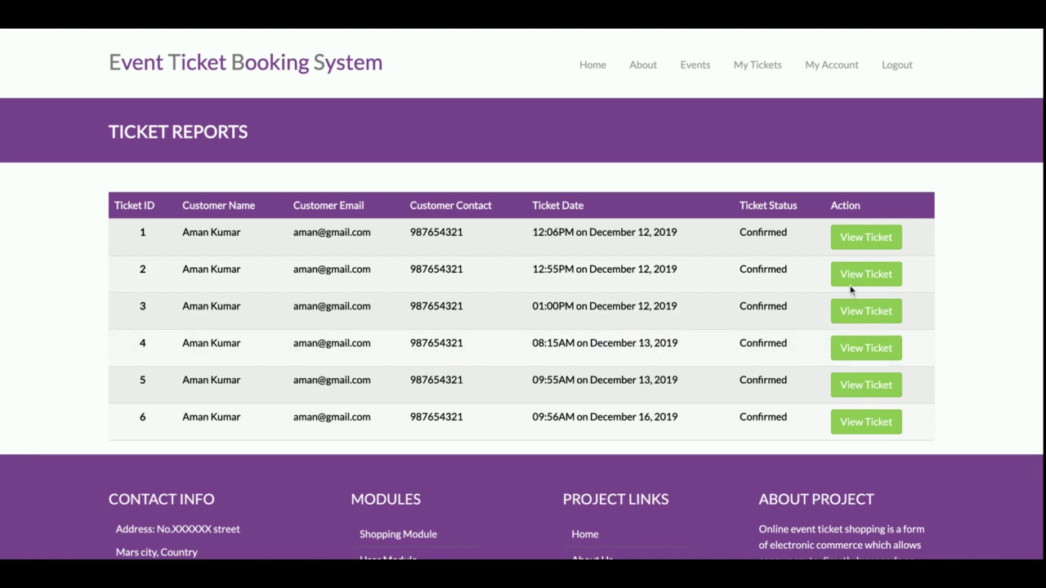
{"action": "left_click", "coordinate": [889, 278]}
{"action": "scroll", "coordinate": [507, 285], "scroll_direction": "down", "scroll_amount": 5}
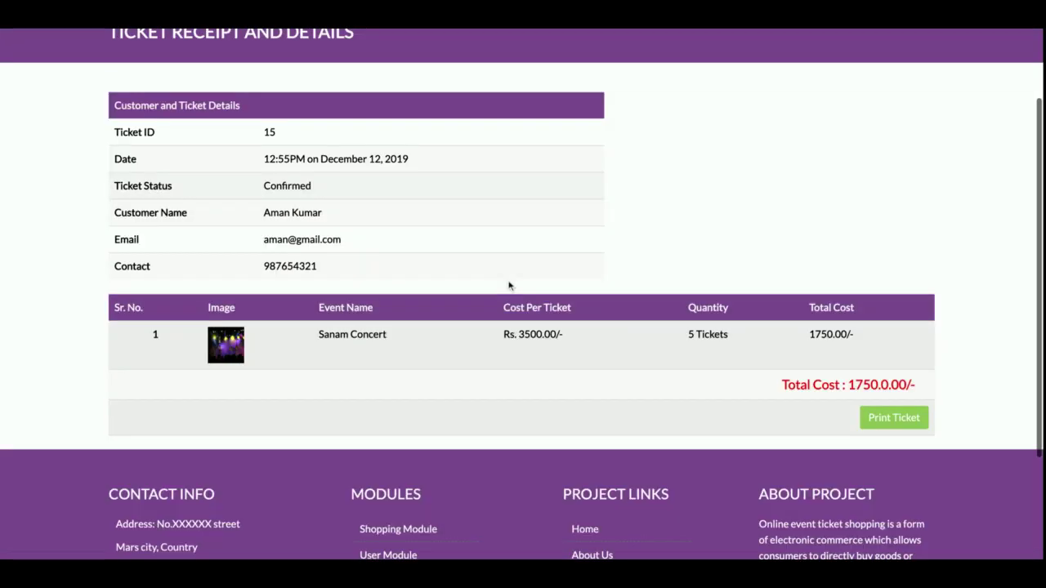
{"action": "scroll", "coordinate": [508, 285], "scroll_direction": "up", "scroll_amount": 3}
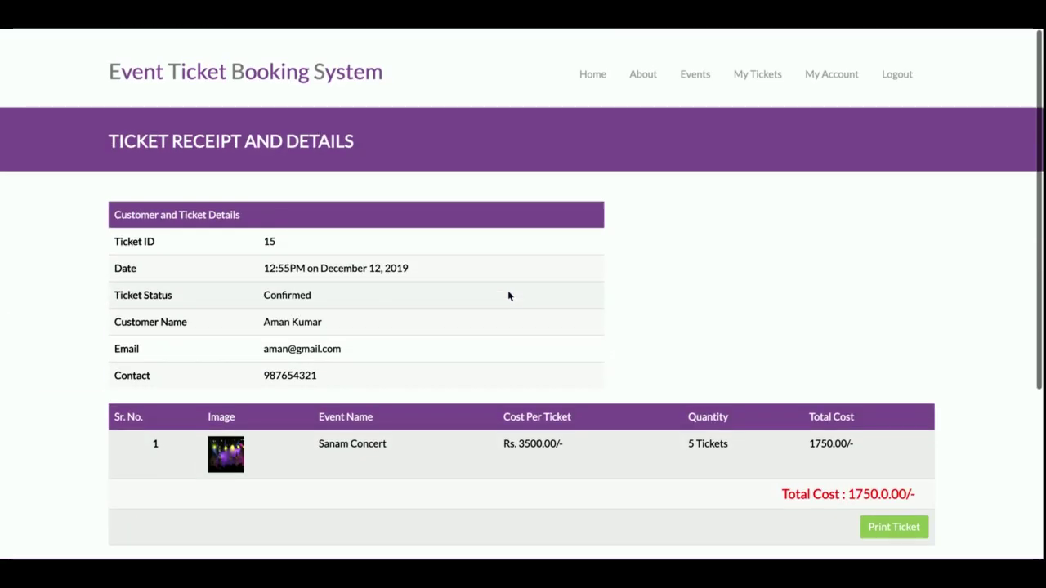
{"action": "left_click", "coordinate": [764, 82]}
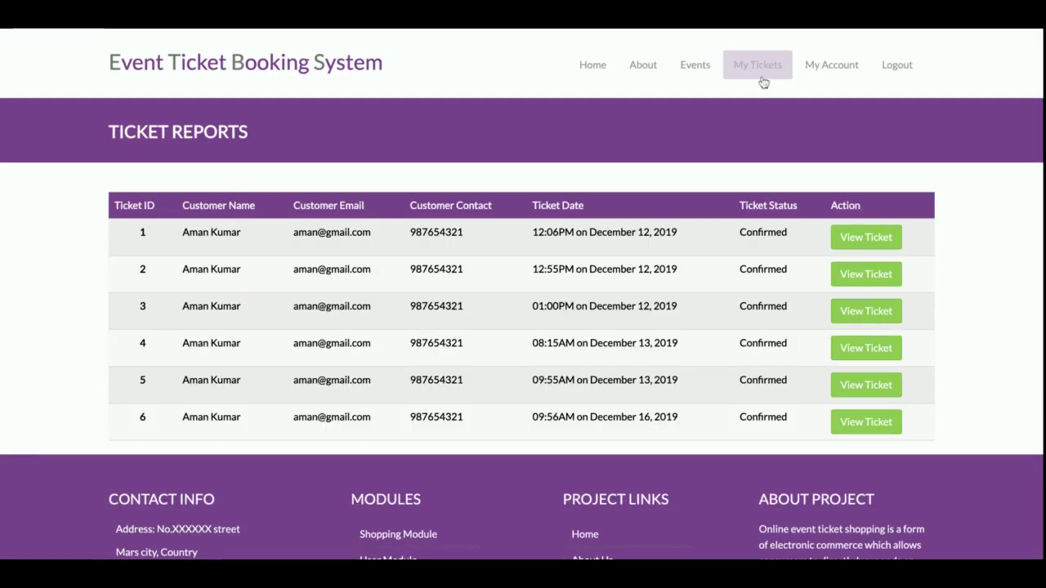
{"action": "left_click", "coordinate": [876, 348]}
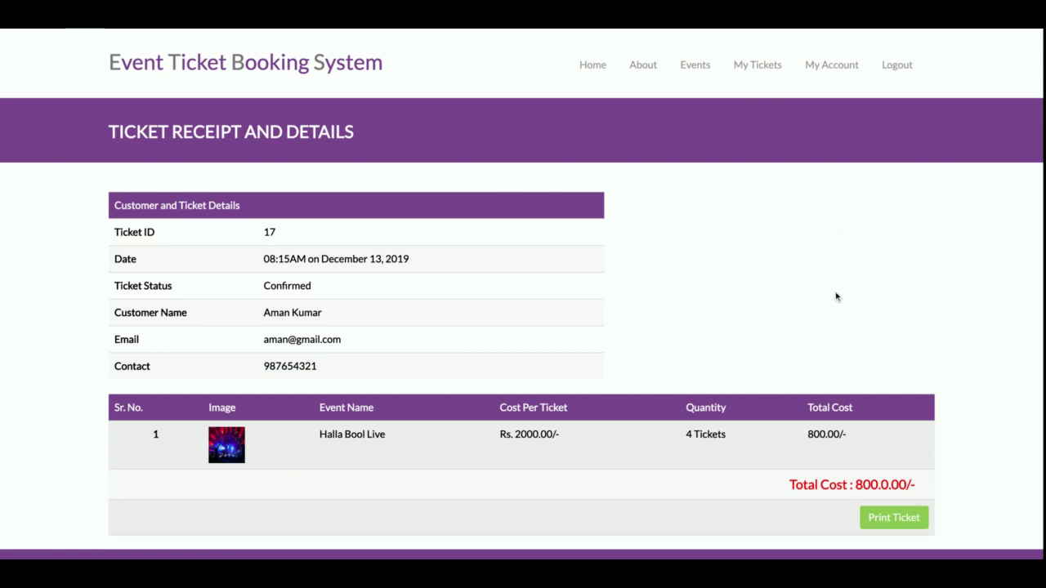
{"action": "left_click", "coordinate": [833, 67]}
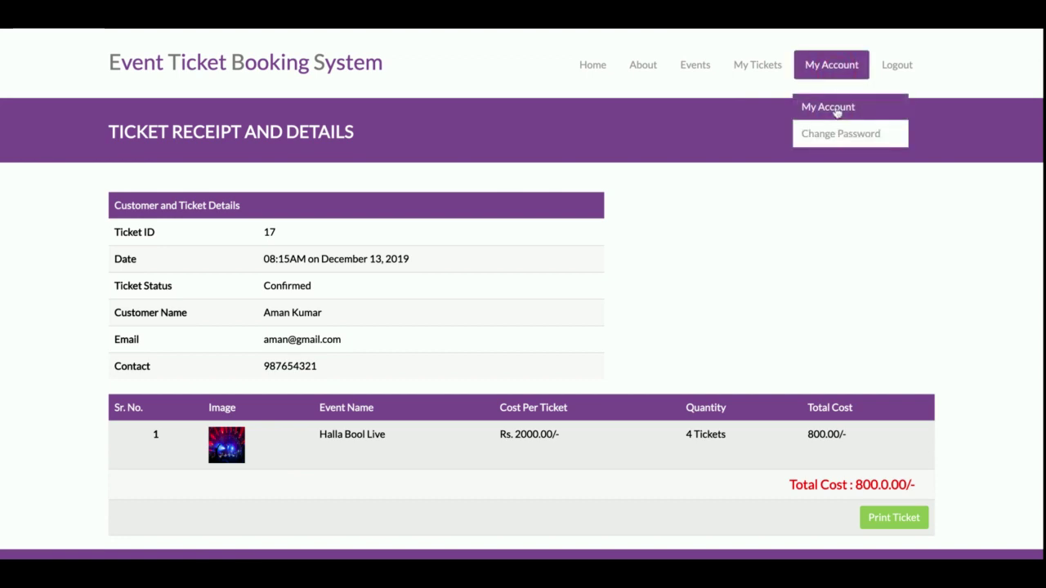
{"action": "left_click", "coordinate": [833, 108]}
{"action": "scroll", "coordinate": [716, 299], "scroll_direction": "down", "scroll_amount": 6}
{"action": "scroll", "coordinate": [717, 299], "scroll_direction": "up", "scroll_amount": 2}
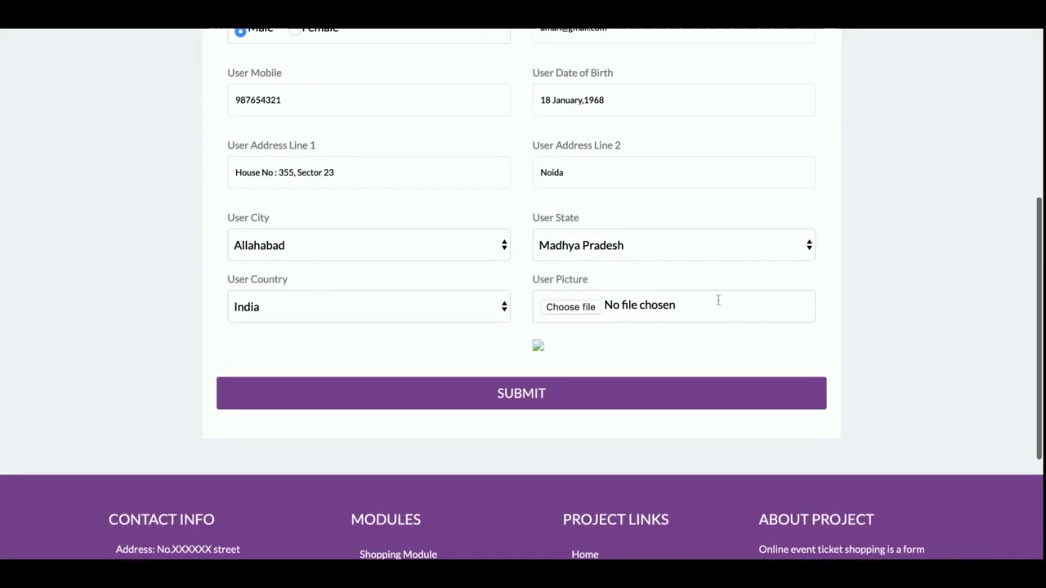
{"action": "scroll", "coordinate": [718, 301], "scroll_direction": "up", "scroll_amount": 5}
{"action": "scroll", "coordinate": [719, 303], "scroll_direction": "down", "scroll_amount": 5}
{"action": "scroll", "coordinate": [719, 303], "scroll_direction": "up", "scroll_amount": 5}
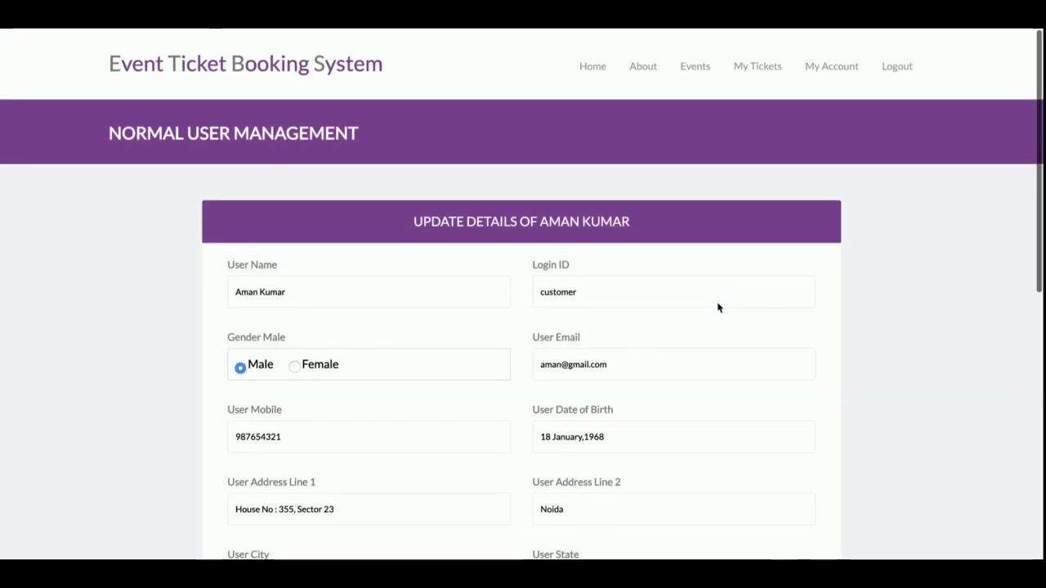
{"action": "left_click", "coordinate": [831, 65]}
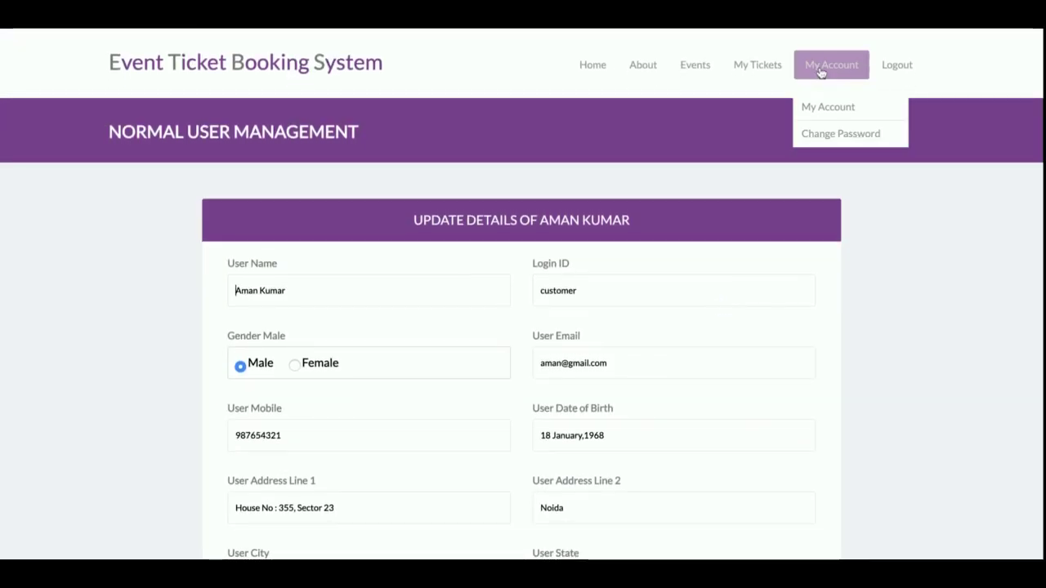
{"action": "left_click", "coordinate": [825, 129]}
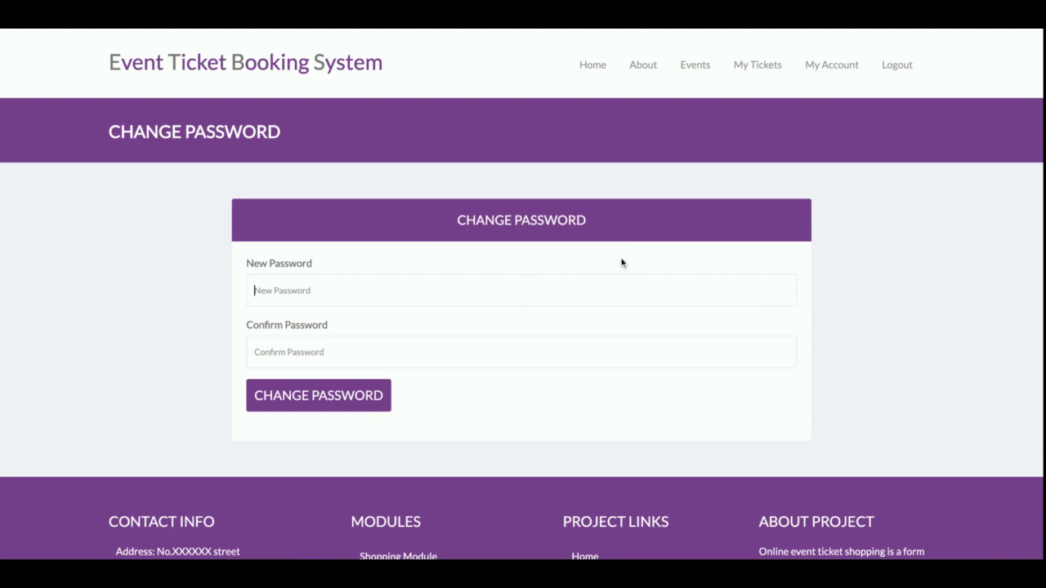
{"action": "scroll", "coordinate": [621, 263], "scroll_direction": "down", "scroll_amount": 2}
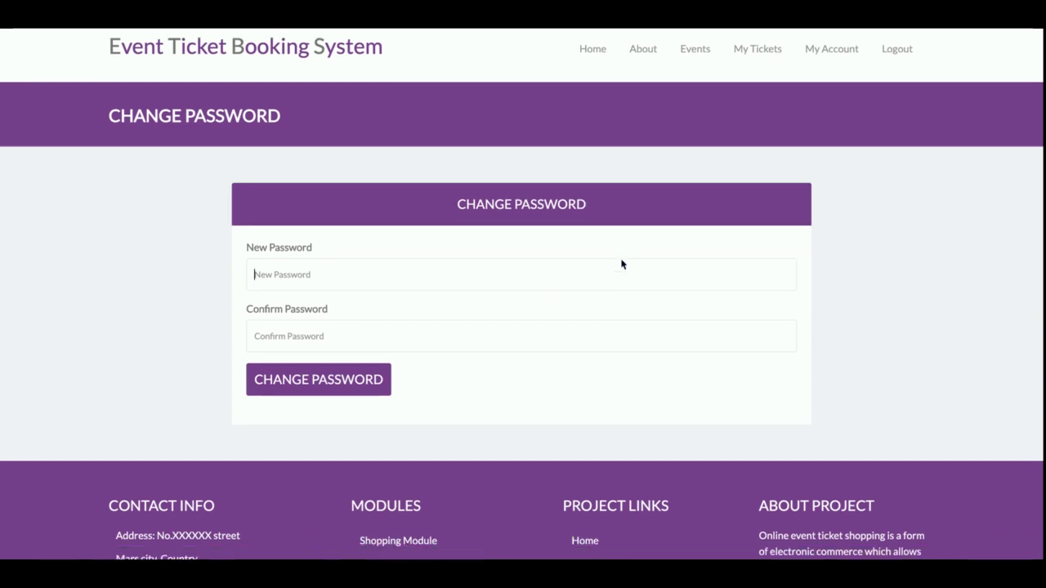
{"action": "scroll", "coordinate": [621, 262], "scroll_direction": "up", "scroll_amount": 2}
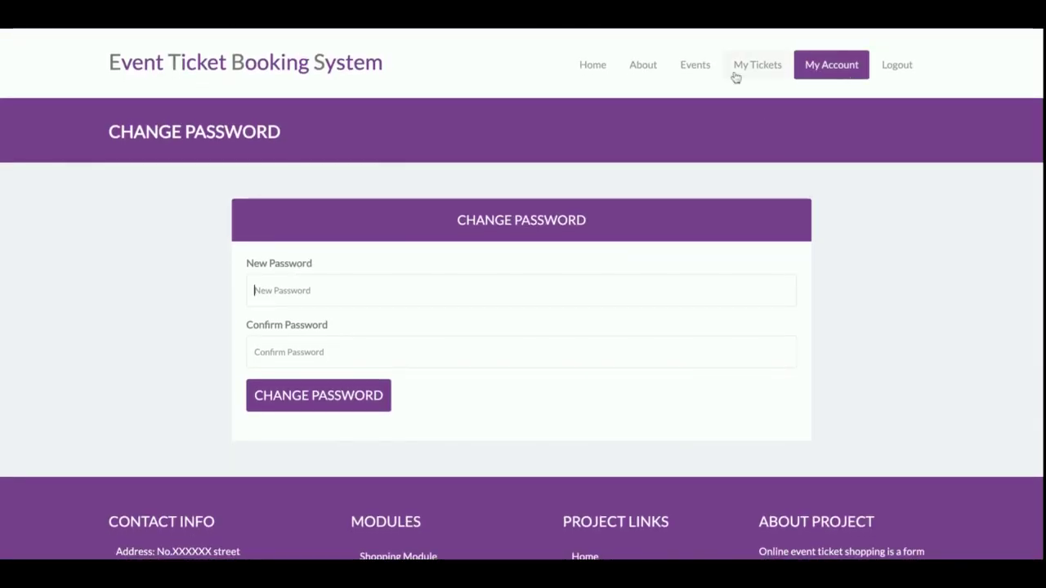
From Events, go to the Halla Bool Live booking page and check its 2000.00 ticket price
{"action": "left_click", "coordinate": [681, 70]}
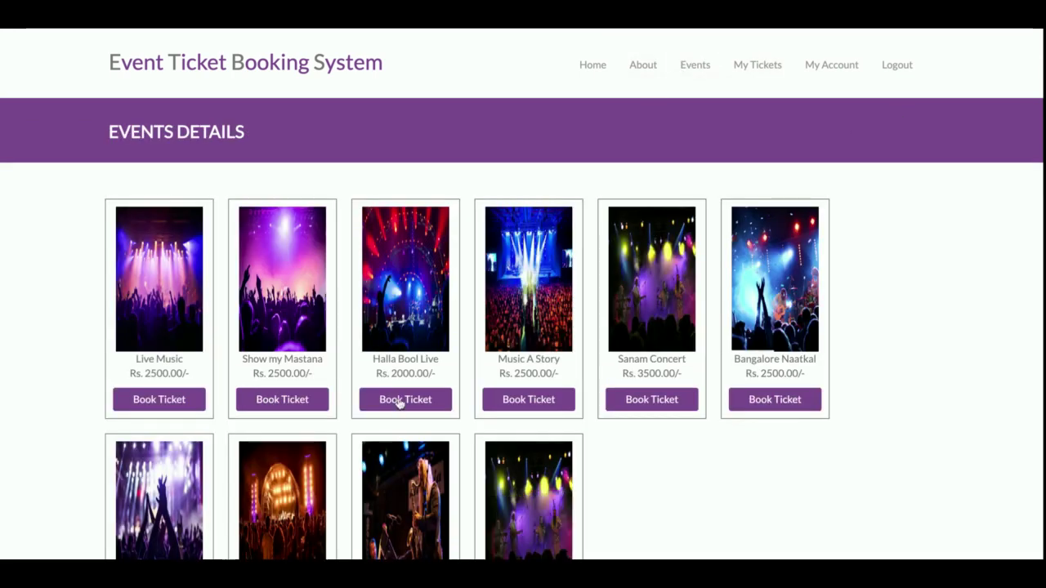
{"action": "left_click", "coordinate": [400, 400]}
{"action": "left_click", "coordinate": [567, 355]}
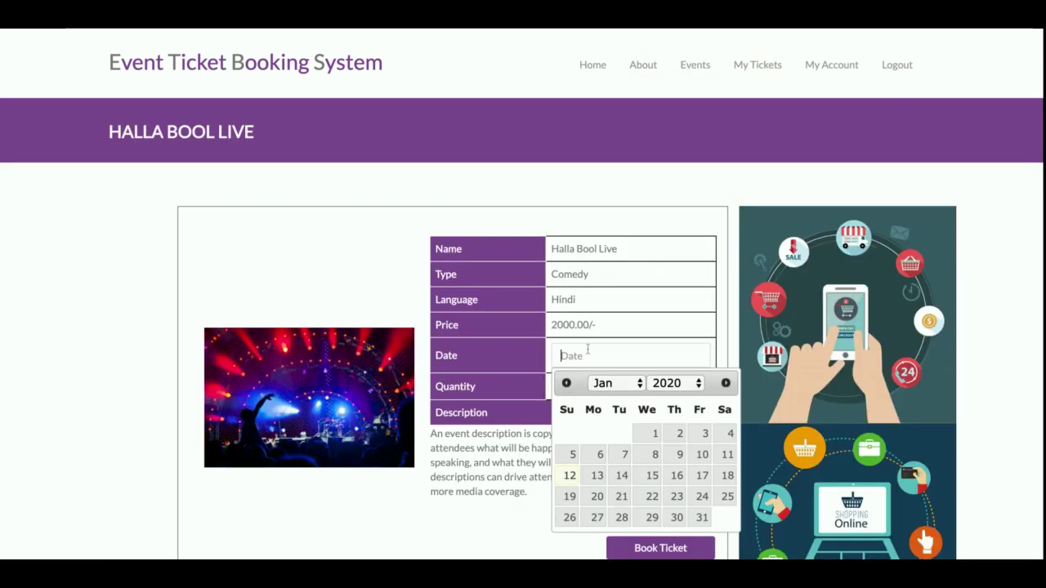
{"action": "double_click", "coordinate": [563, 327]}
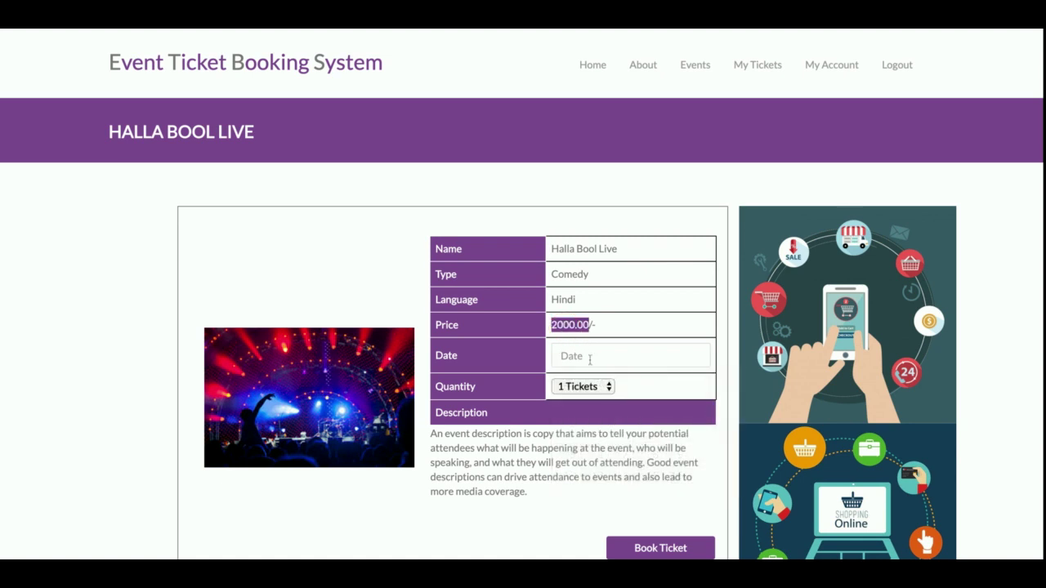
Set the booking date to 17 January 2020 and the quantity to 3 Tickets
{"action": "left_click", "coordinate": [589, 357]}
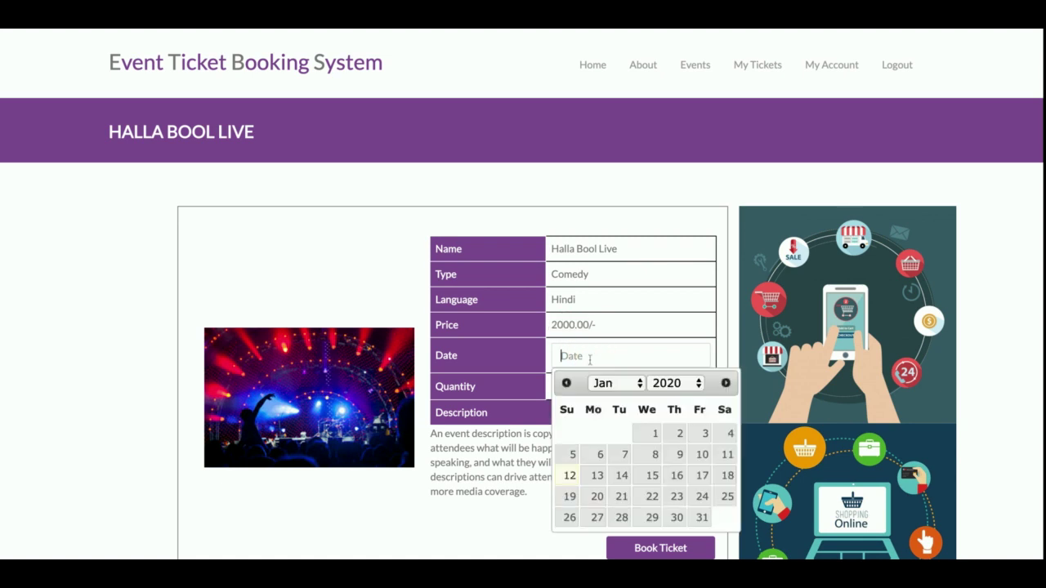
{"action": "left_click", "coordinate": [705, 477]}
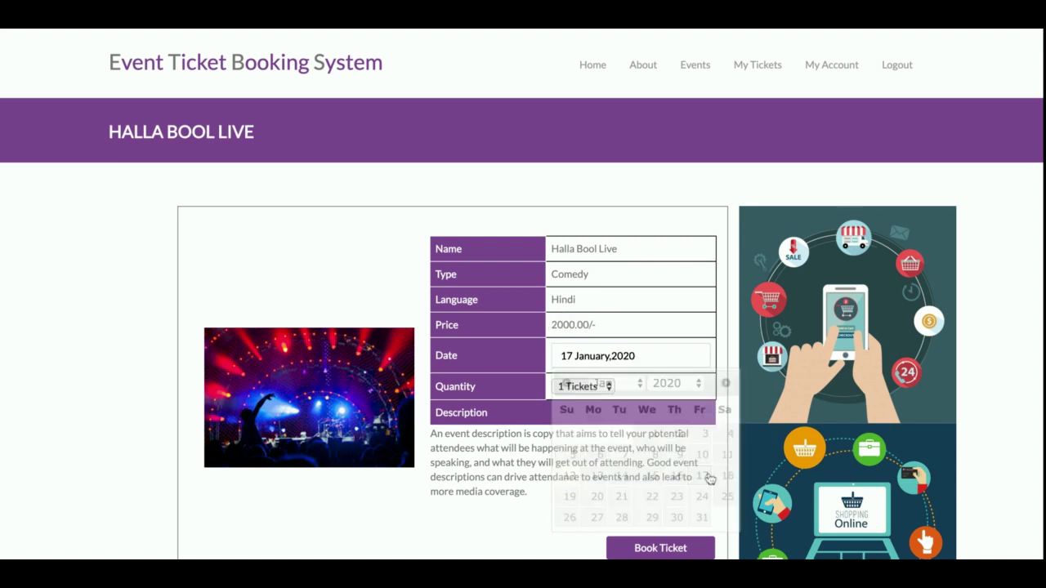
{"action": "left_click", "coordinate": [580, 388]}
{"action": "left_click", "coordinate": [571, 327]}
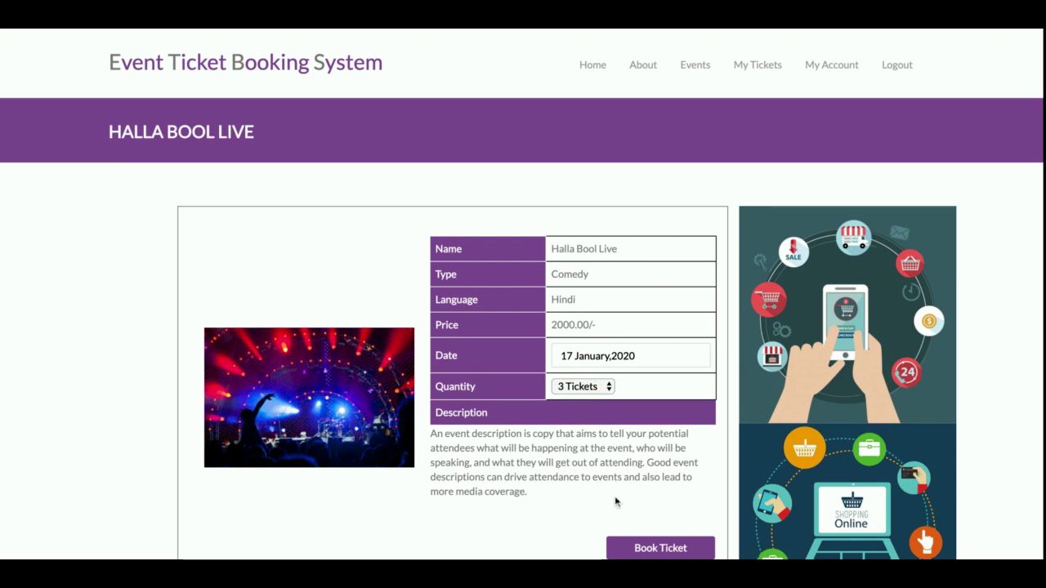
{"action": "scroll", "coordinate": [615, 502], "scroll_direction": "down", "scroll_amount": 3}
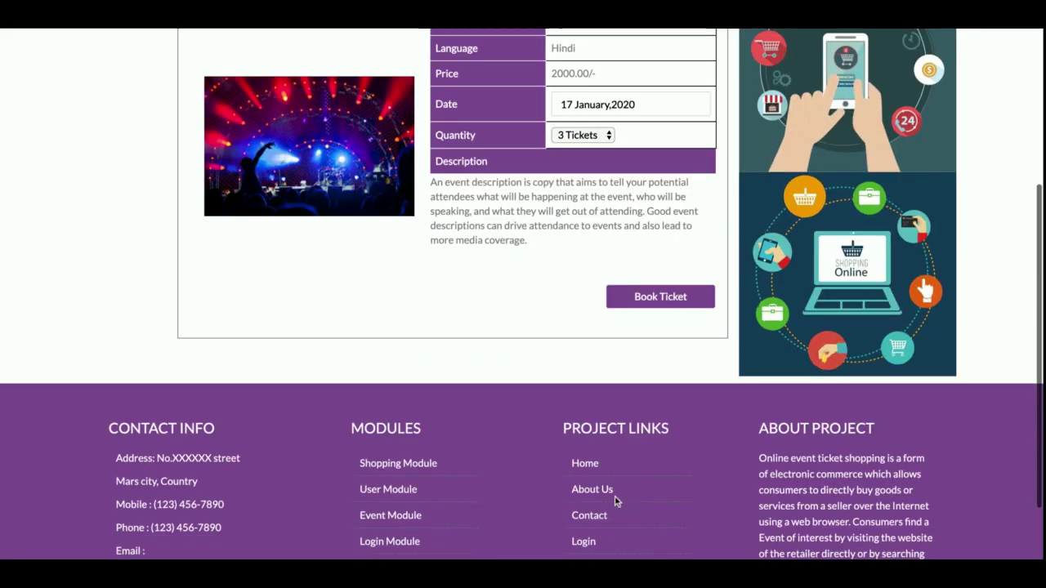
Proceed to the 6000.00 payment form and enter the cardholder's name
{"action": "left_click", "coordinate": [662, 298]}
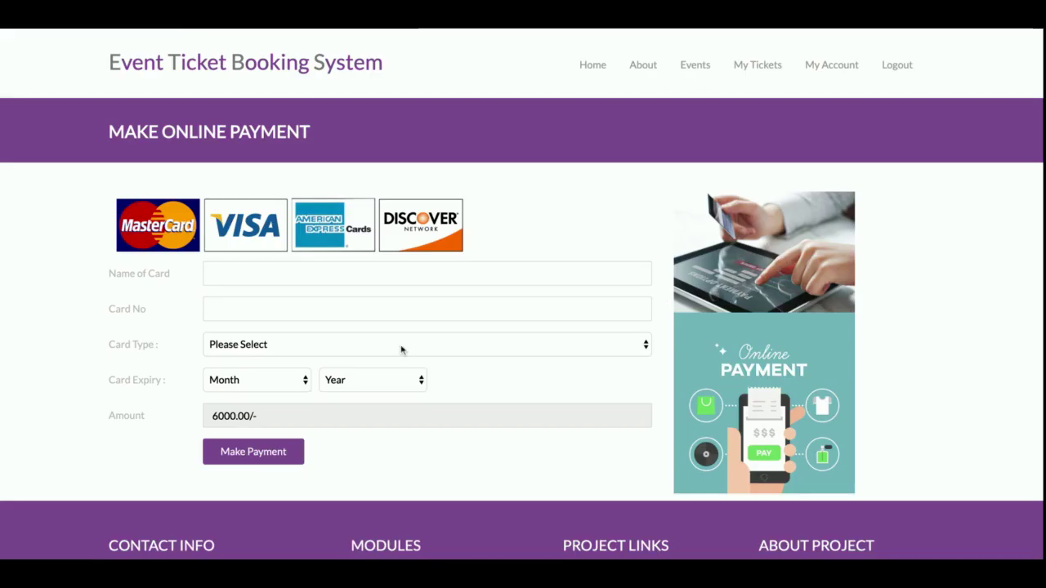
{"action": "double_click", "coordinate": [233, 416]}
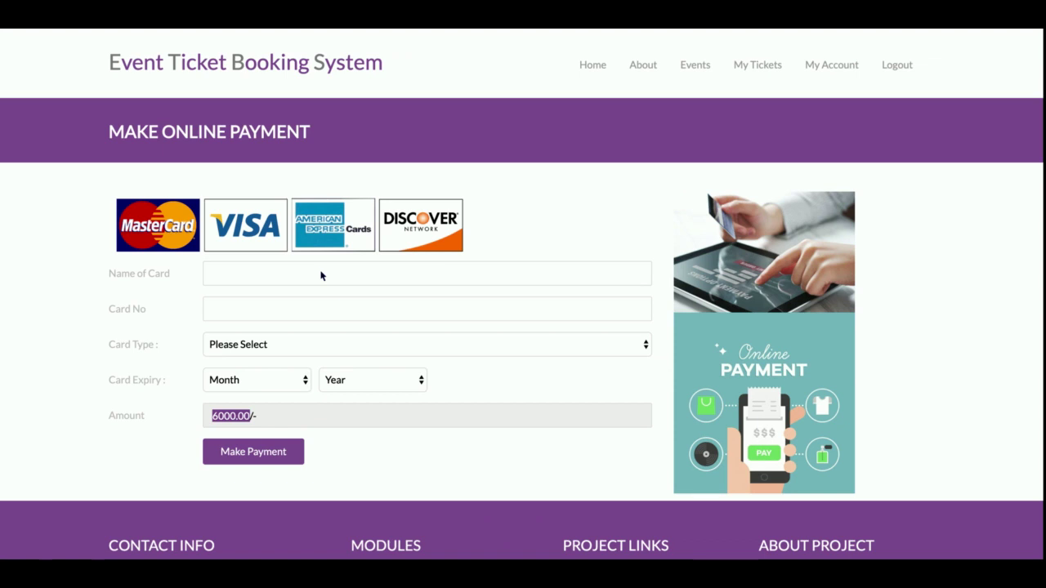
{"action": "left_click", "coordinate": [321, 277]}
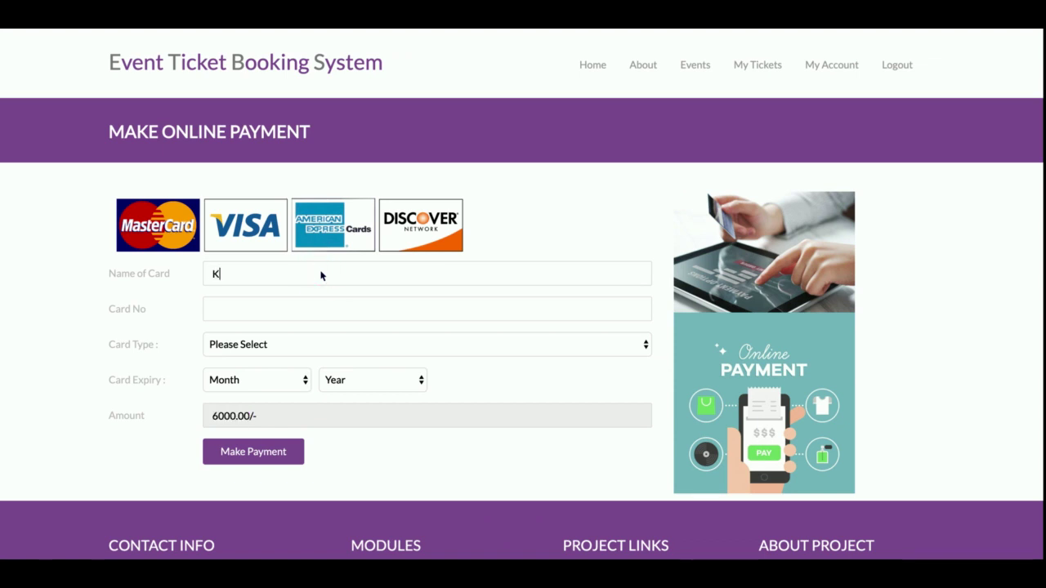
Enter the card number, choose Master Card, and set the expiry to February 2022
{"action": "left_click", "coordinate": [235, 313]}
{"action": "type", "text": "934875893475893"}
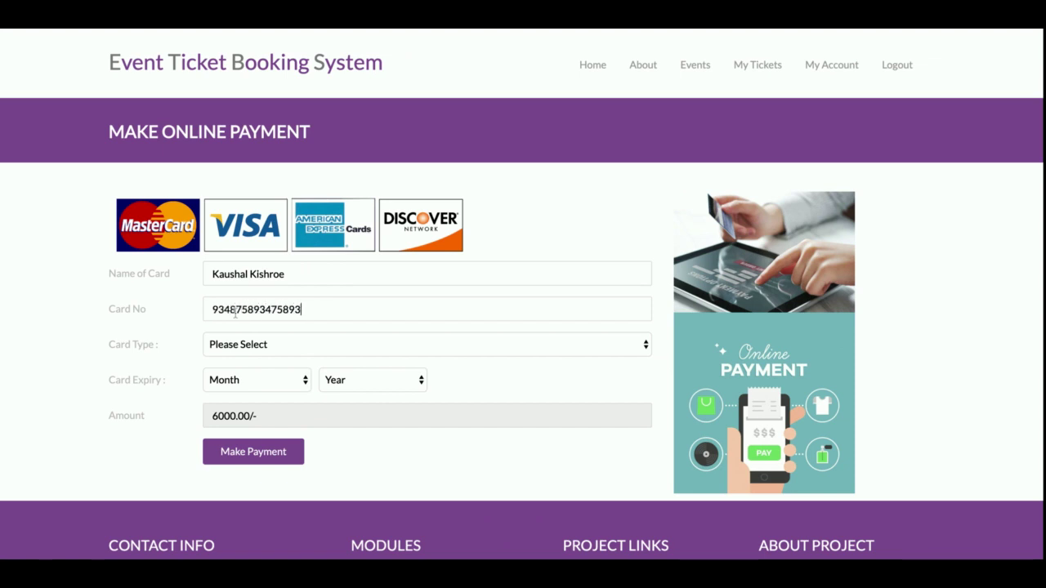
{"action": "left_click", "coordinate": [264, 346]}
{"action": "left_click", "coordinate": [264, 389]}
{"action": "left_click", "coordinate": [265, 387]}
{"action": "left_click", "coordinate": [394, 377]}
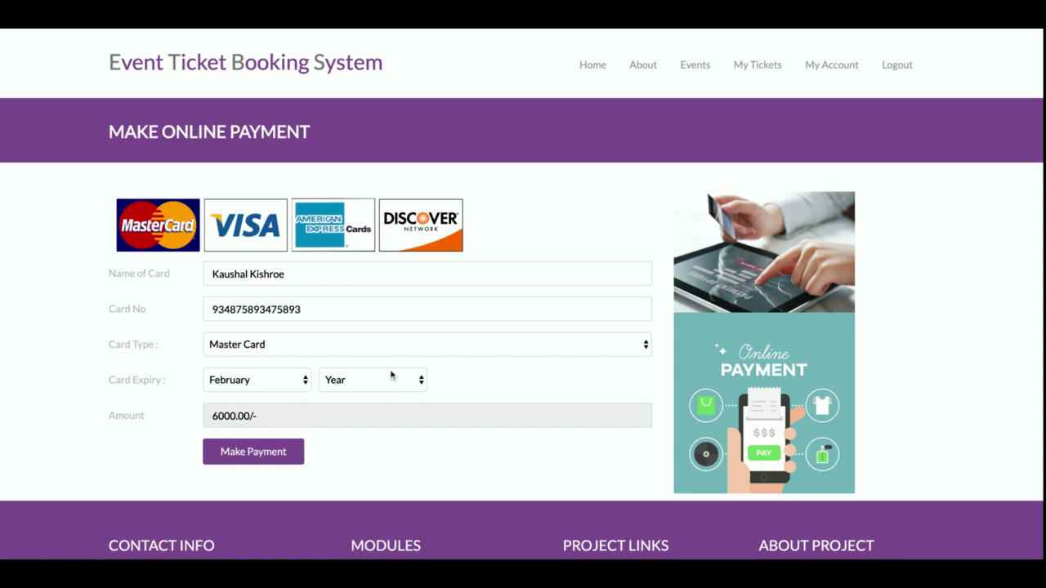
{"action": "left_click", "coordinate": [372, 402]}
Make the payment and review the ticket 20 receipt: 3 Halla Bool Live tickets totalling 6000.00
{"action": "left_click", "coordinate": [255, 452]}
{"action": "scroll", "coordinate": [230, 277], "scroll_direction": "down", "scroll_amount": 4}
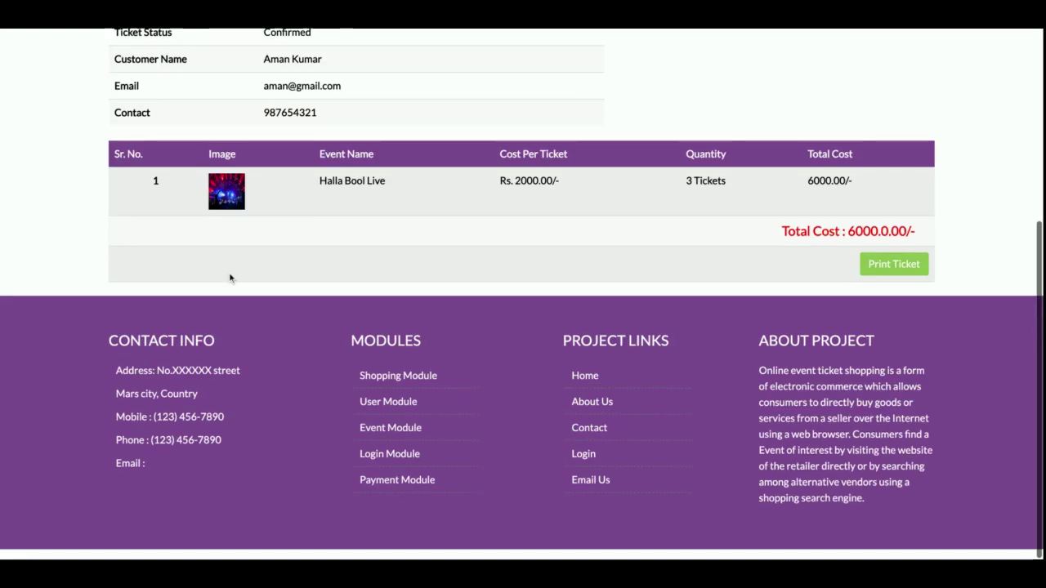
{"action": "scroll", "coordinate": [229, 277], "scroll_direction": "up", "scroll_amount": 4}
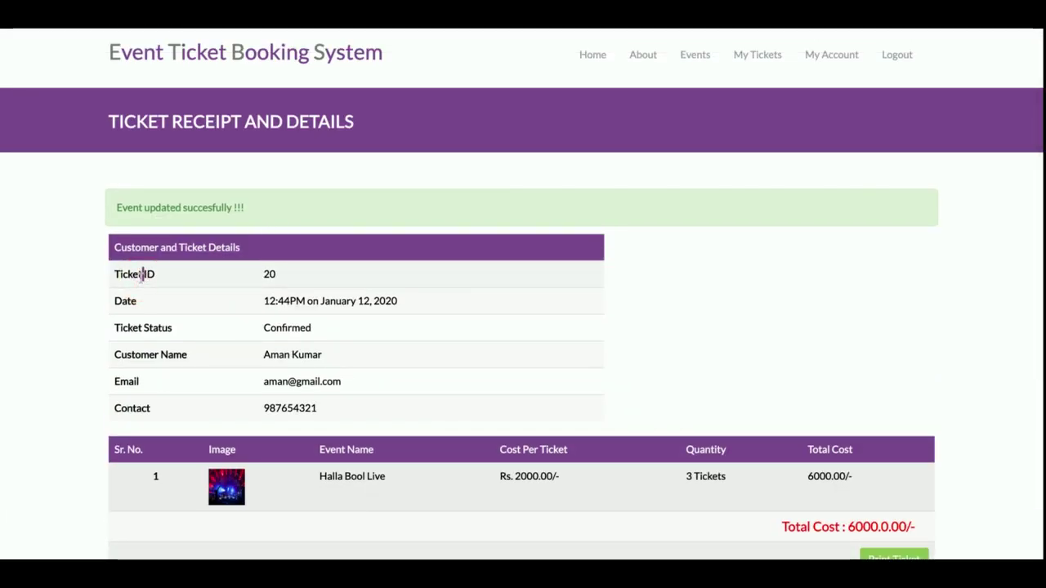
{"action": "triple_click", "coordinate": [303, 296]}
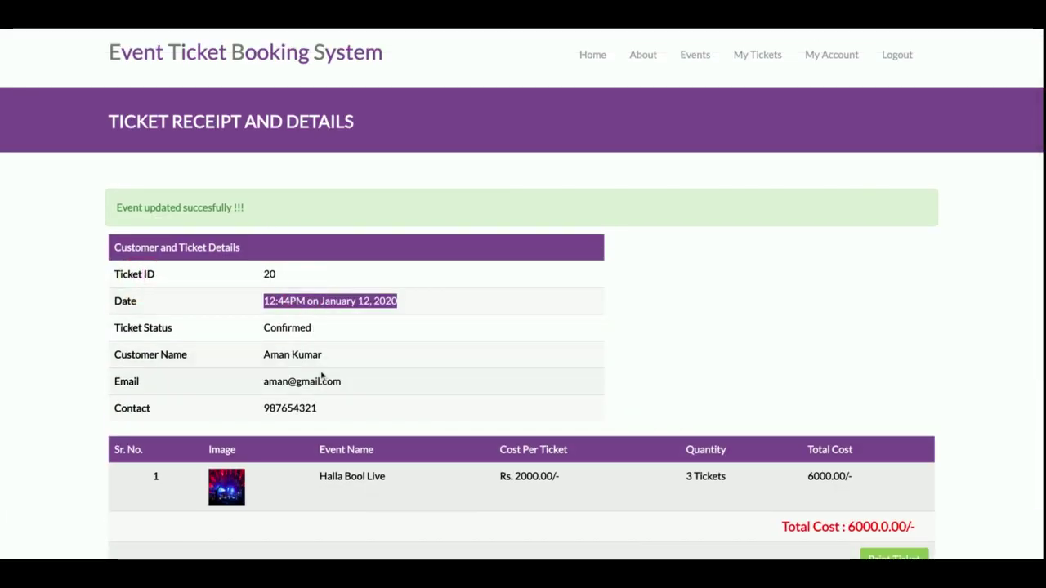
{"action": "scroll", "coordinate": [303, 406], "scroll_direction": "down", "scroll_amount": 4}
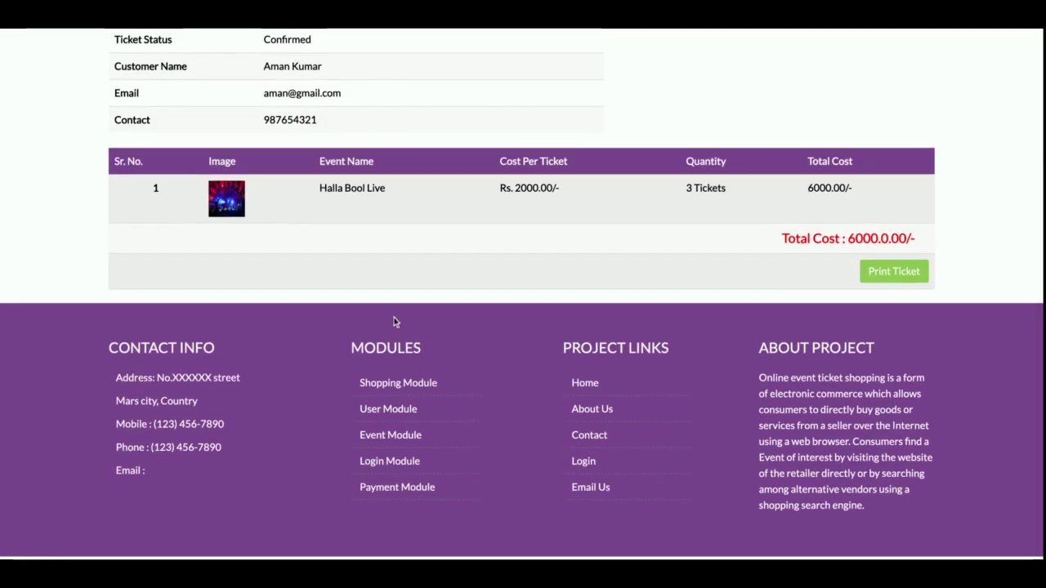
{"action": "scroll", "coordinate": [394, 322], "scroll_direction": "up", "scroll_amount": 4}
{"action": "scroll", "coordinate": [393, 322], "scroll_direction": "down", "scroll_amount": 4}
{"action": "scroll", "coordinate": [392, 322], "scroll_direction": "up", "scroll_amount": 4}
{"action": "scroll", "coordinate": [574, 272], "scroll_direction": "down", "scroll_amount": 4}
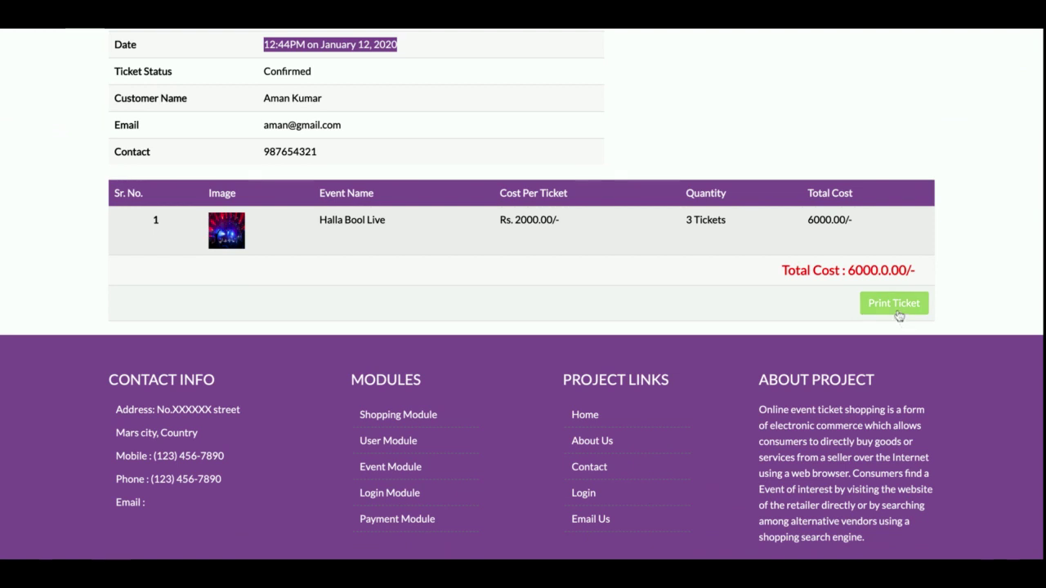
{"action": "scroll", "coordinate": [554, 320], "scroll_direction": "up", "scroll_amount": 4}
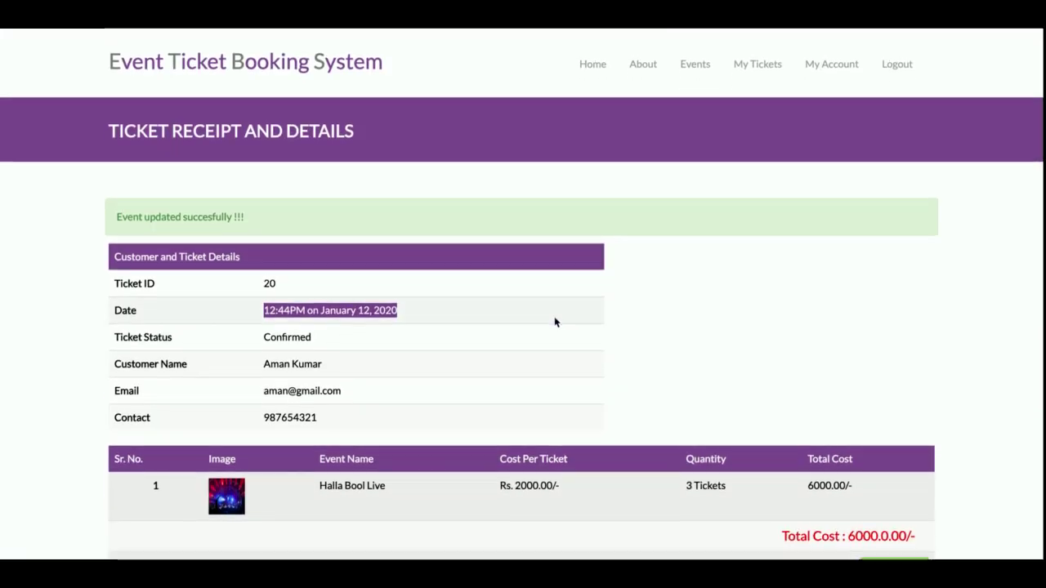
{"action": "scroll", "coordinate": [554, 319], "scroll_direction": "down", "scroll_amount": 3}
{"action": "scroll", "coordinate": [554, 318], "scroll_direction": "up", "scroll_amount": 3}
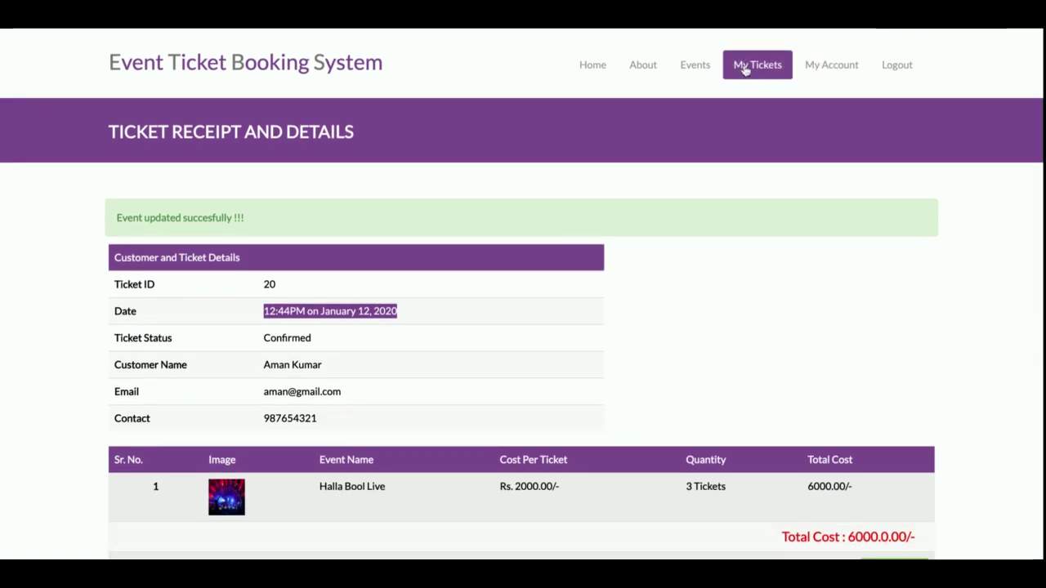
From My Tickets, view the last row's receipt: ticket 20, 3 Halla Bool Live tickets at Rs. 2000.00
{"action": "left_click", "coordinate": [753, 65]}
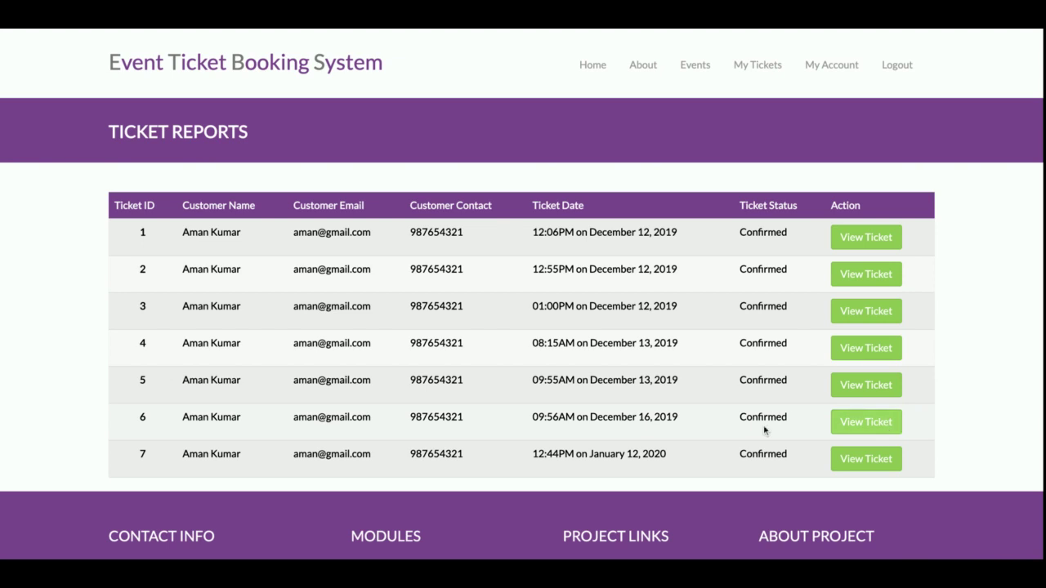
{"action": "left_click", "coordinate": [523, 456]}
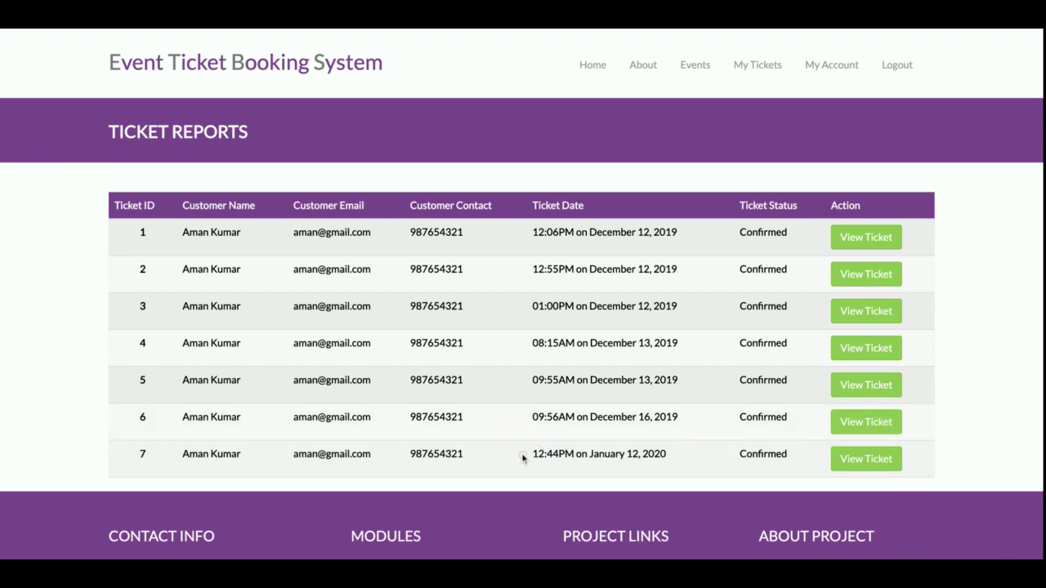
{"action": "left_click", "coordinate": [871, 455]}
{"action": "scroll", "coordinate": [522, 348], "scroll_direction": "down", "scroll_amount": 3}
{"action": "scroll", "coordinate": [522, 347], "scroll_direction": "up", "scroll_amount": 2}
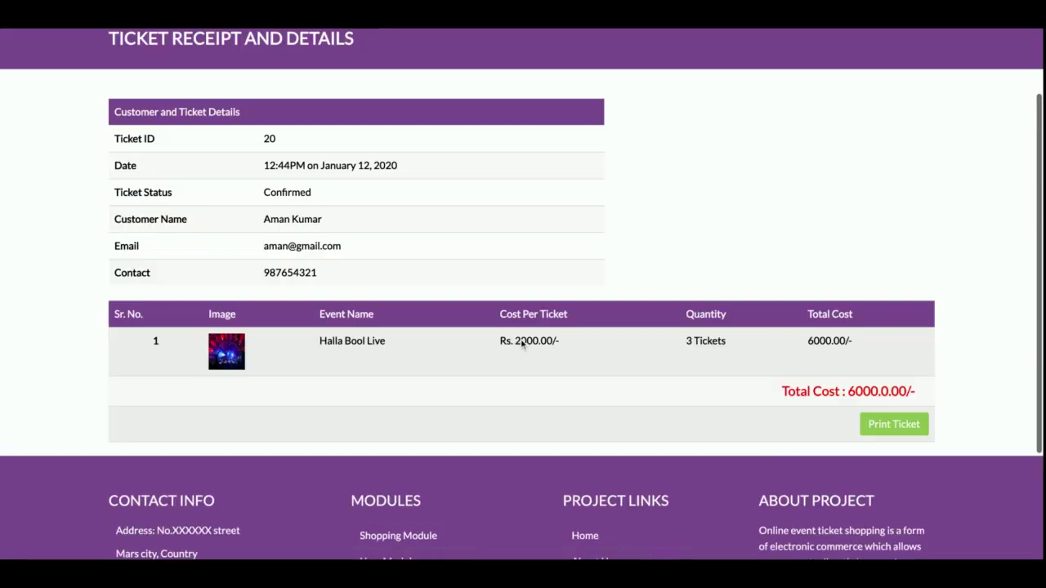
{"action": "scroll", "coordinate": [522, 347], "scroll_direction": "down", "scroll_amount": 2}
{"action": "scroll", "coordinate": [522, 344], "scroll_direction": "up", "scroll_amount": 3}
{"action": "scroll", "coordinate": [521, 343], "scroll_direction": "down", "scroll_amount": 1}
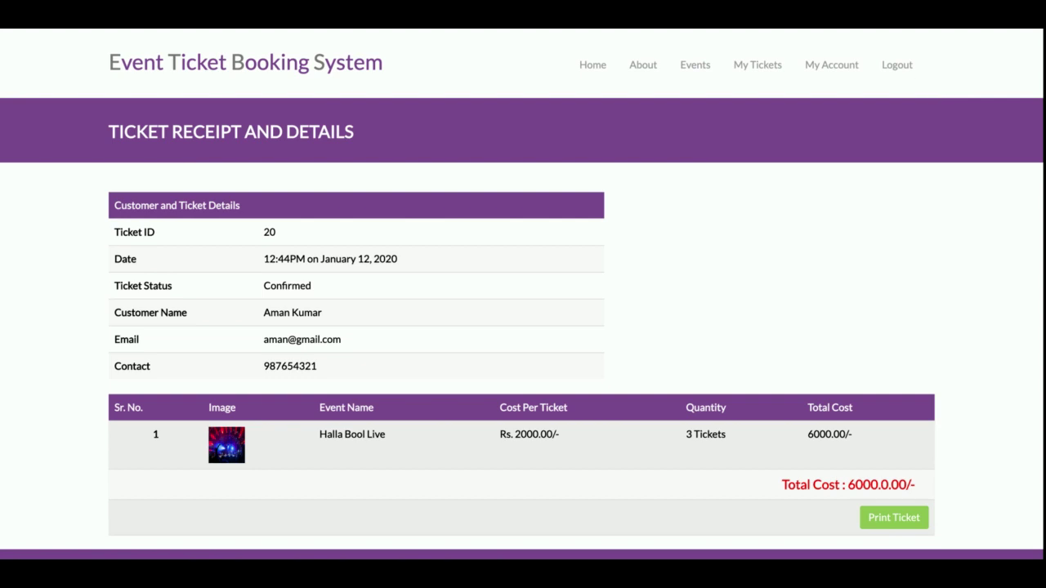
Log out, then sign back in with the autofilled credentials to reach the customer dashboard
{"action": "left_click", "coordinate": [896, 70]}
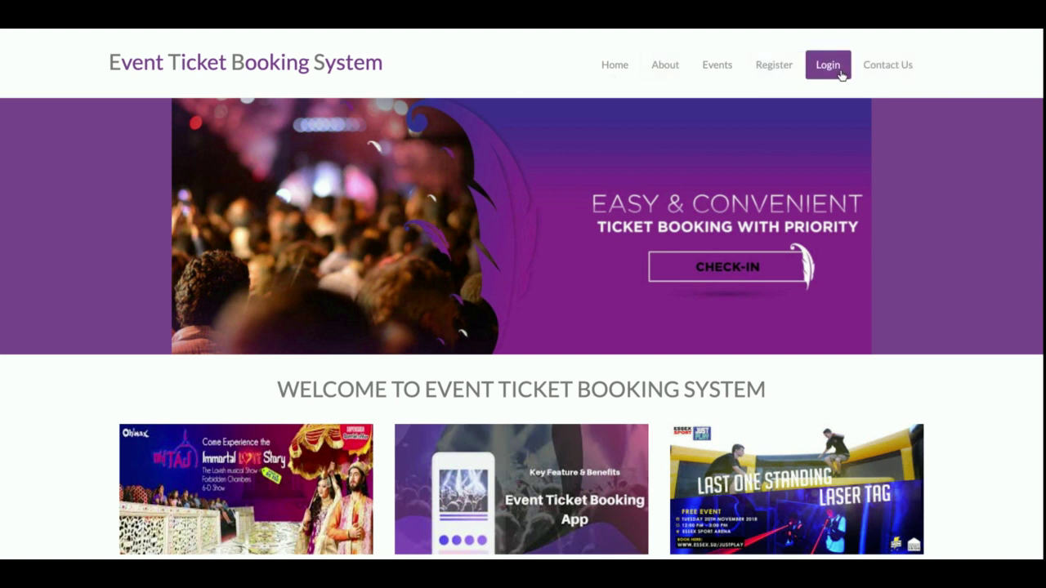
{"action": "left_click", "coordinate": [827, 65]}
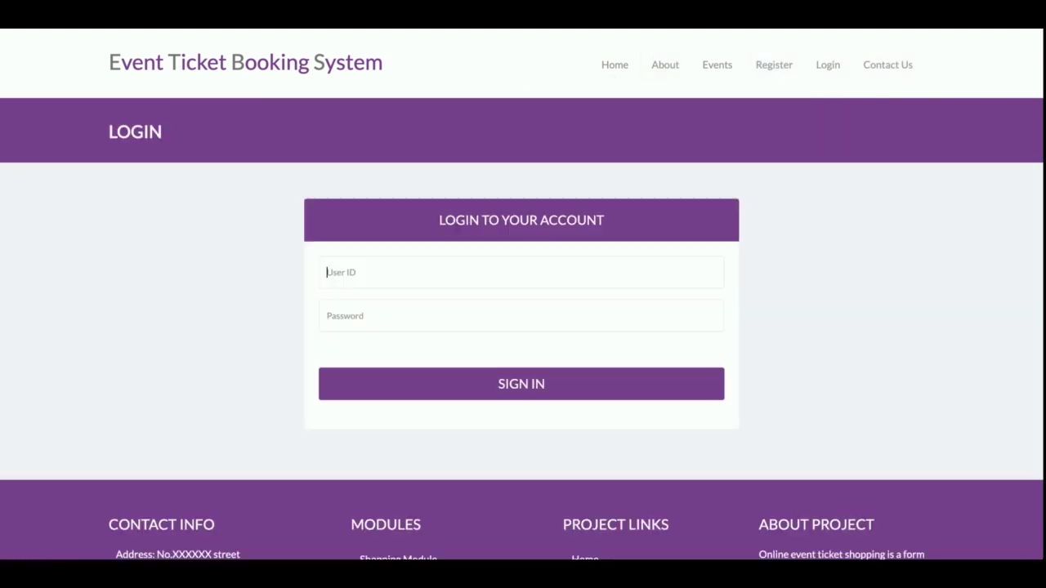
{"action": "left_click", "coordinate": [502, 391]}
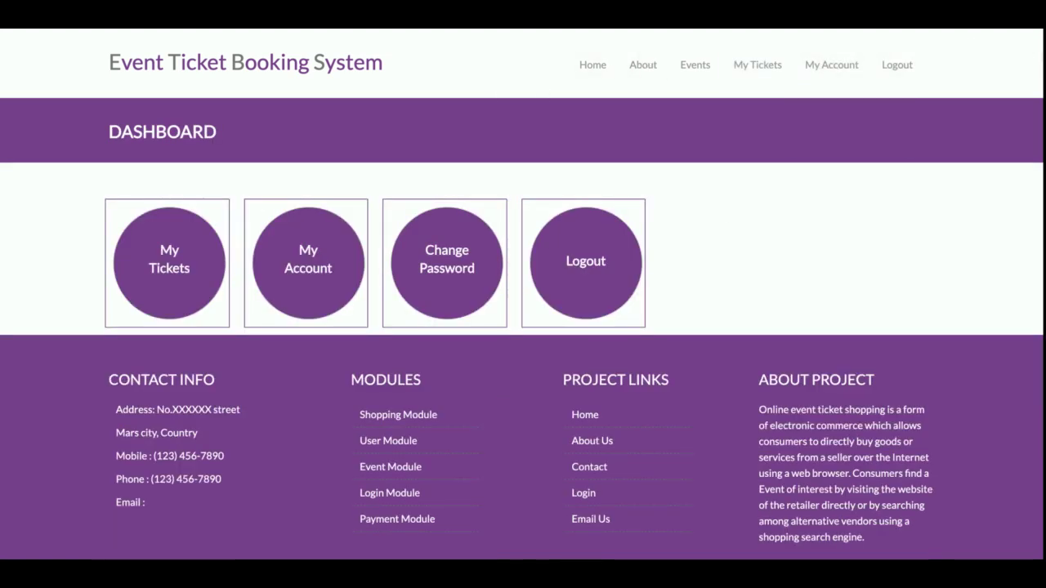
Log out of the account to return to the public home page with its welcome banner
{"action": "left_click", "coordinate": [904, 75]}
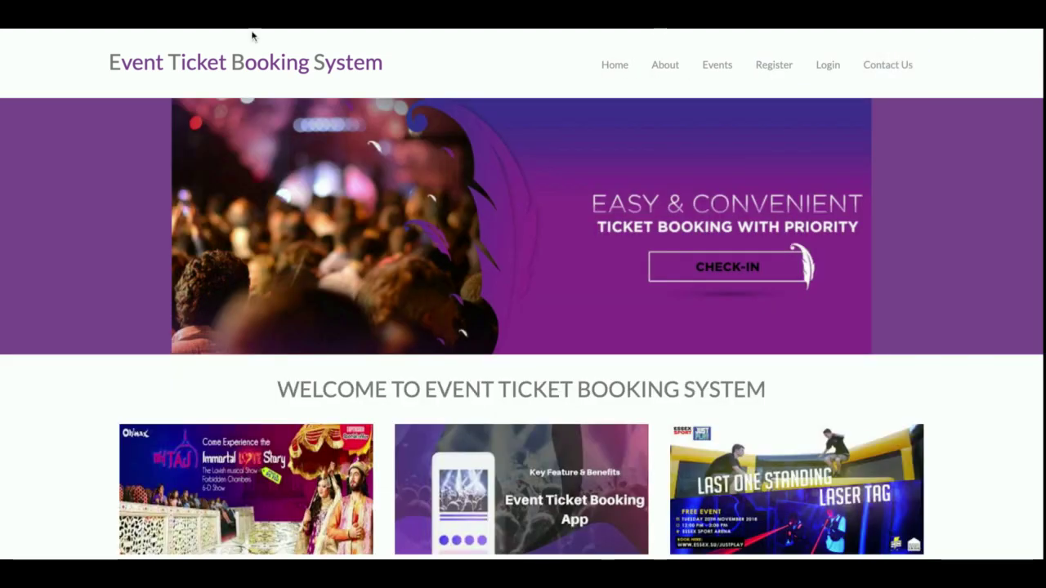